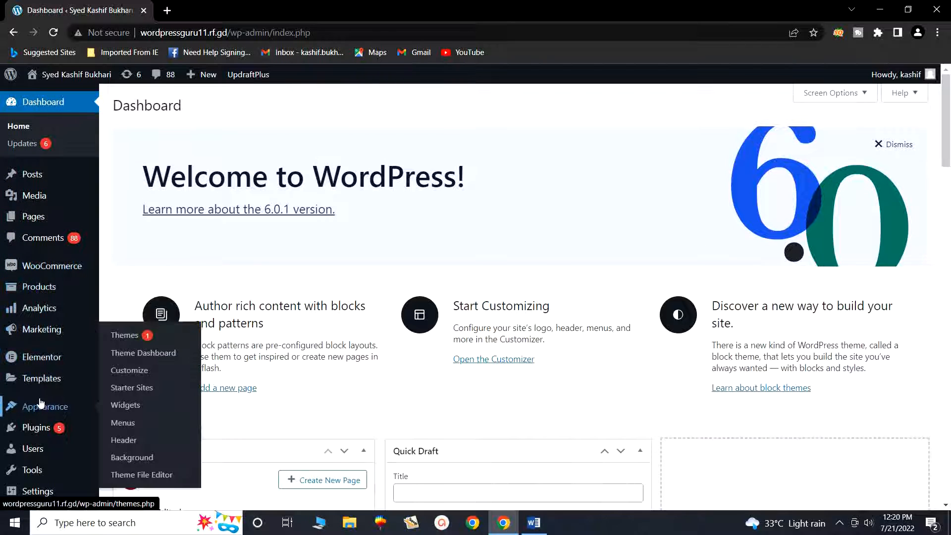
Step: Open the list of all products and start adding a new product
mouse_move(39, 292)
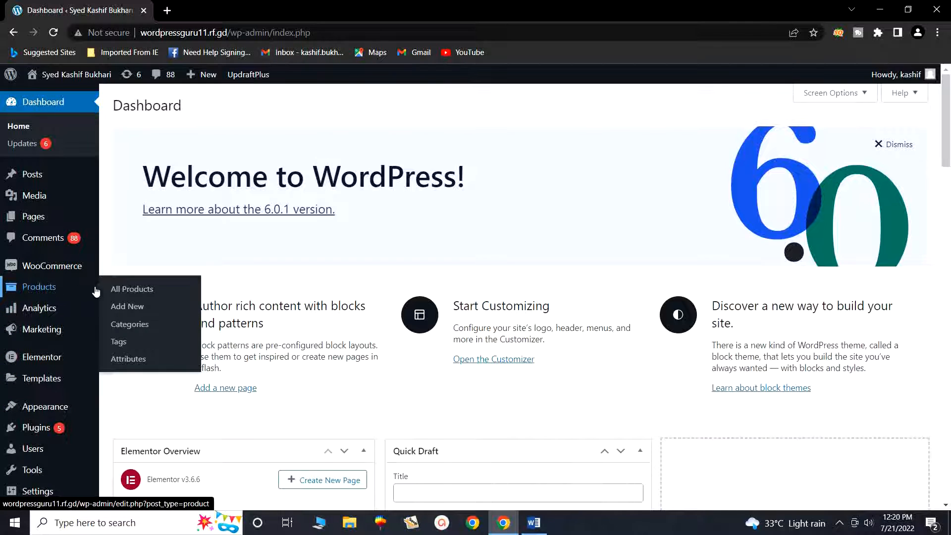
left_click(114, 292)
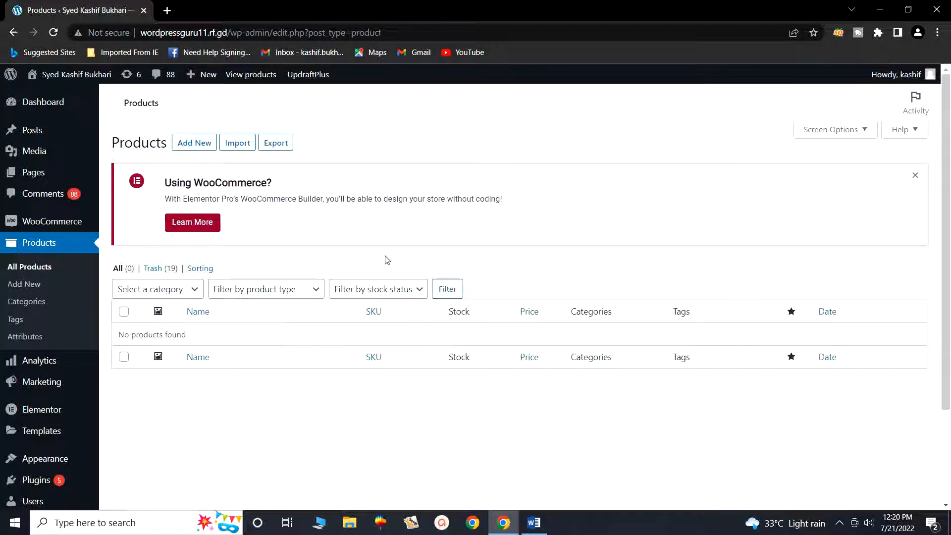
left_click(197, 144)
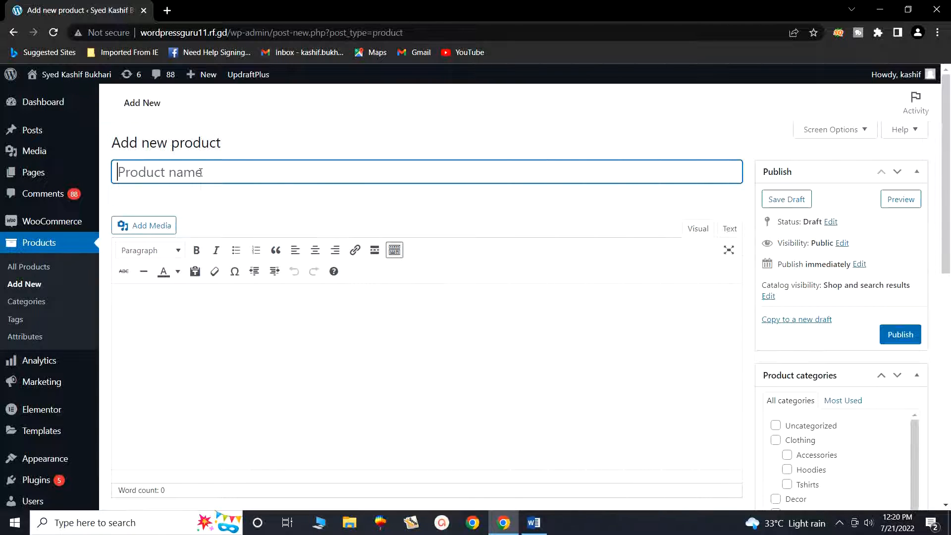
Step: Copy the title from the Word document and use "Shay Ceramic Tea Cup Set, Set of 6, Persian Blue, 180ml | Cup Set of 6 for Tea" as product name
left_click(534, 523)
left_click_drag(657, 204, 288, 178)
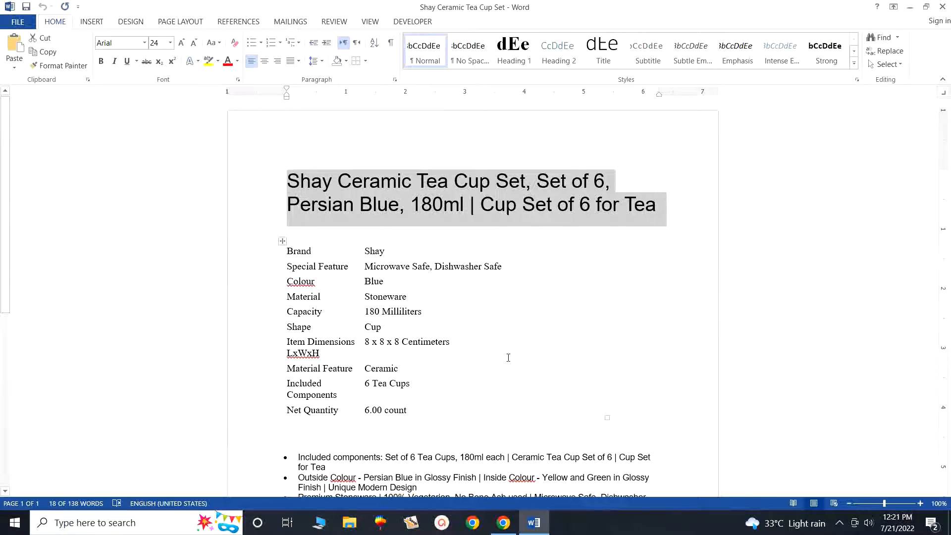
key("ctrl+c")
key("alt+Tab")
key("ctrl+v")
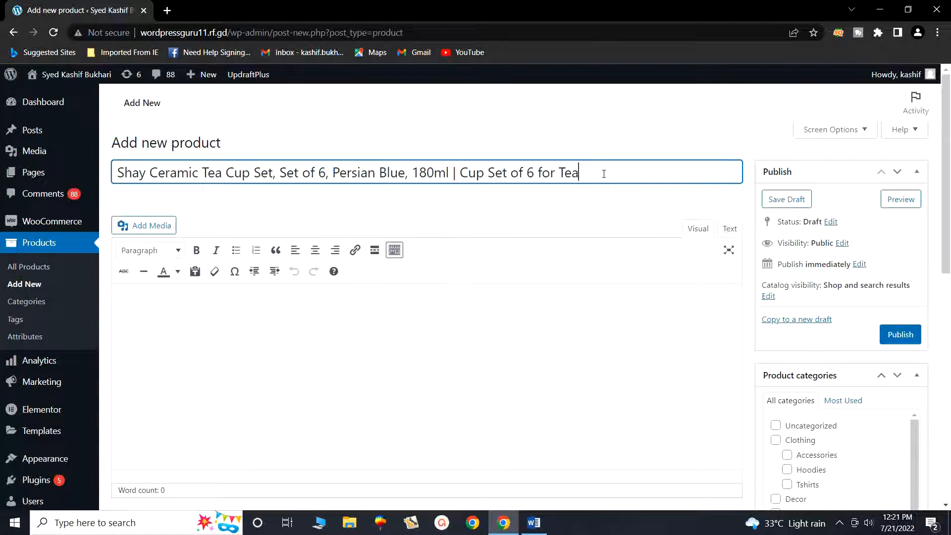
Step: Copy the specification table and bullet list from the Word document into the product's main description
scroll(368, 308, "down", 1)
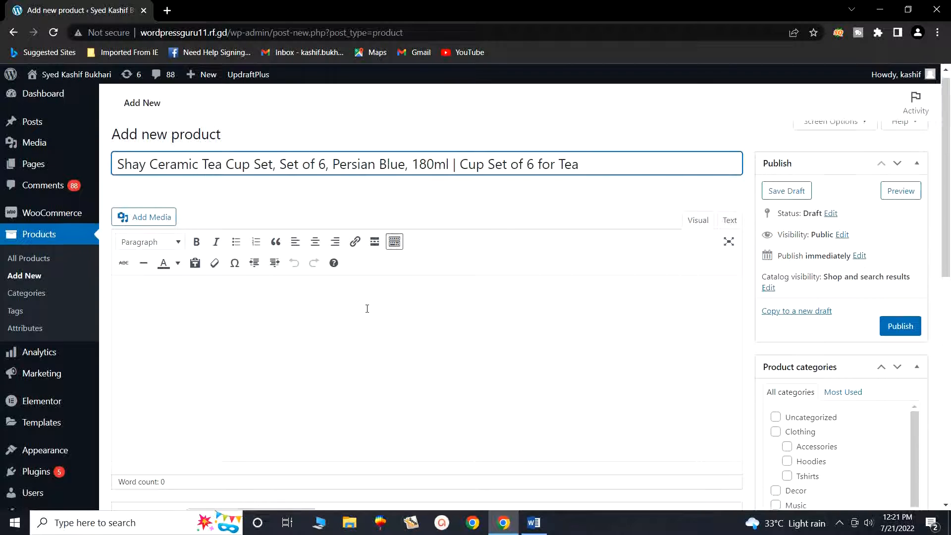
scroll(367, 308, "down", 1)
left_click(250, 246)
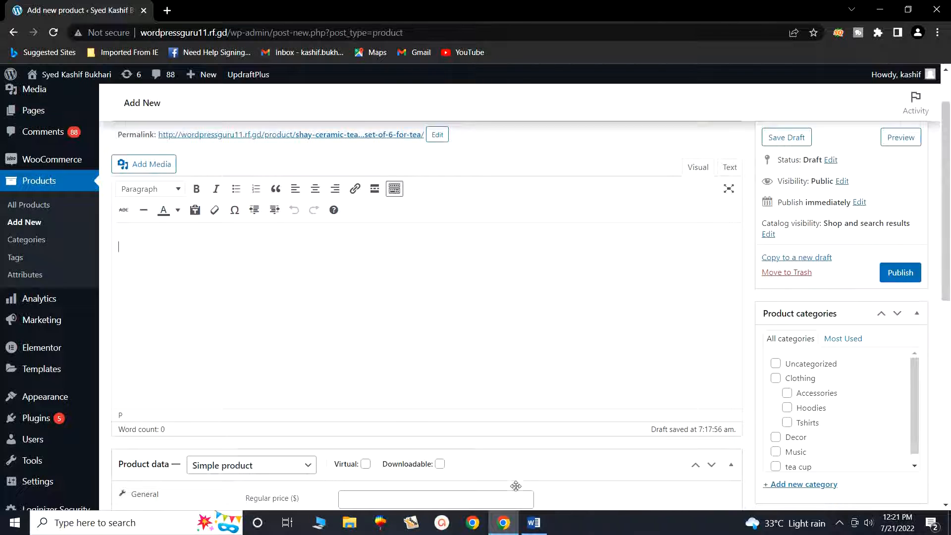
left_click(533, 523)
scroll(477, 436, "down", 3)
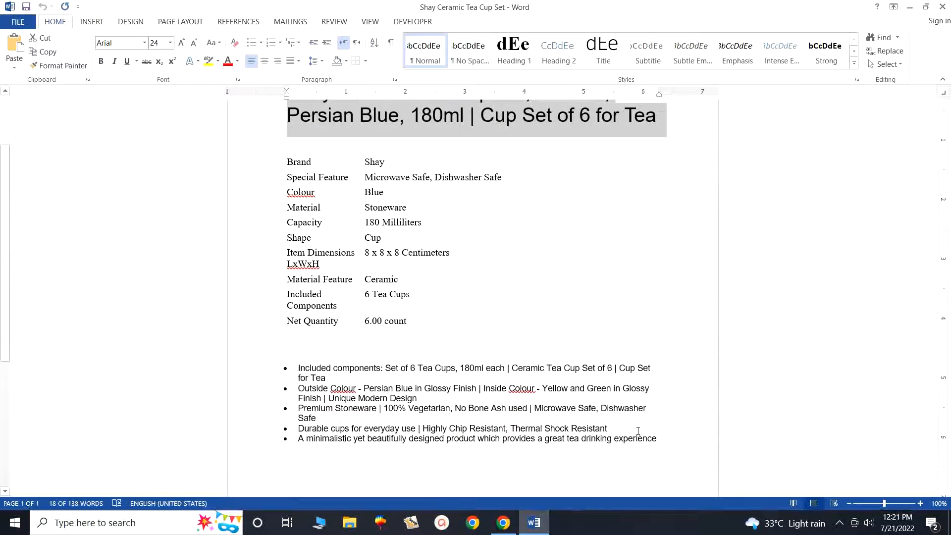
left_click_drag(666, 440, 296, 168)
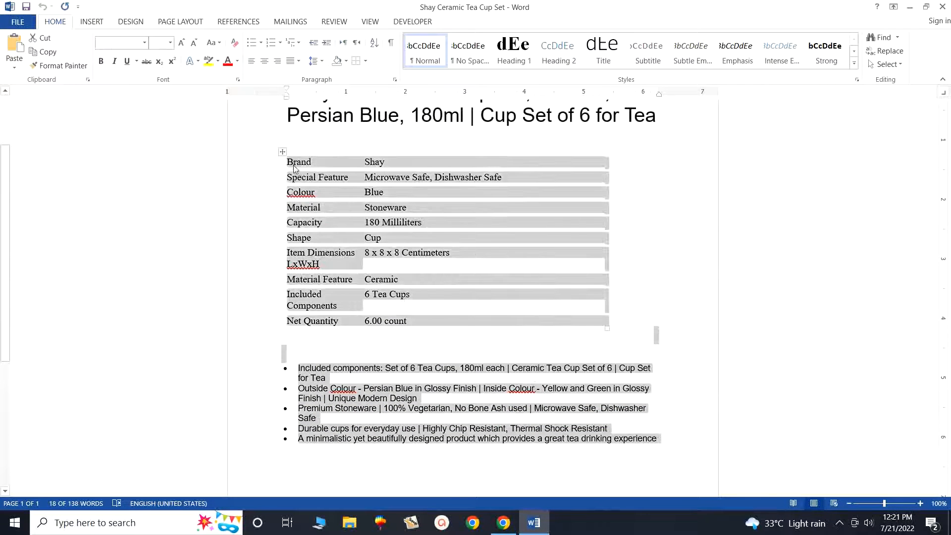
right_click(295, 168)
left_click(313, 188)
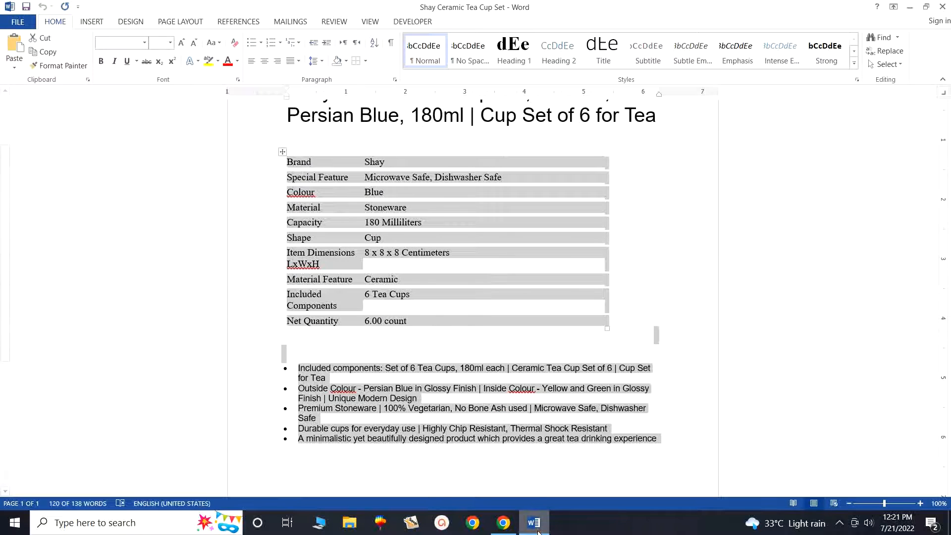
left_click(503, 523)
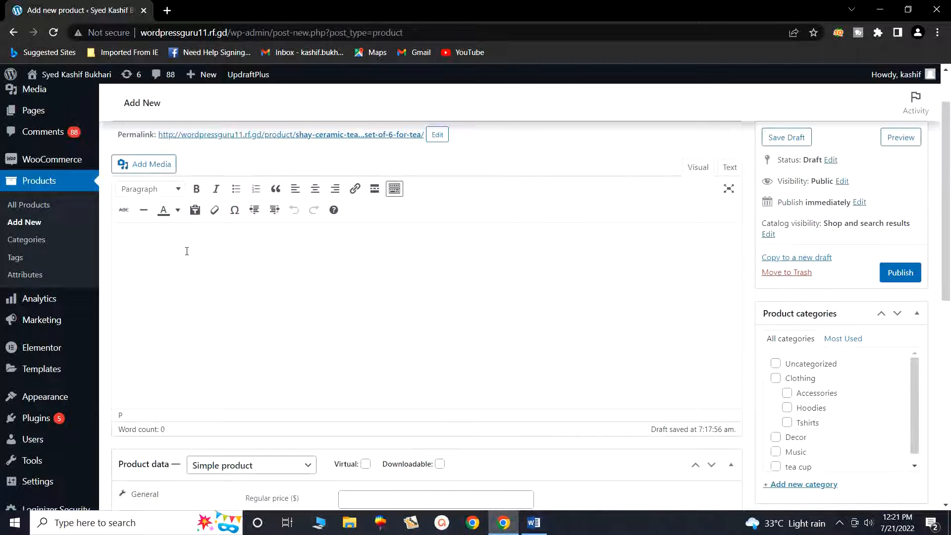
key("ctrl+v")
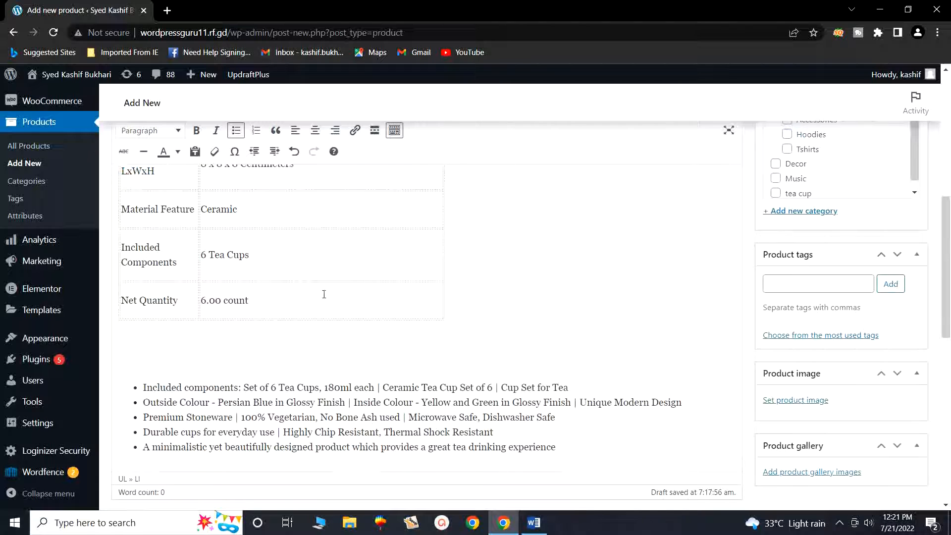
scroll(466, 360, "up", 6)
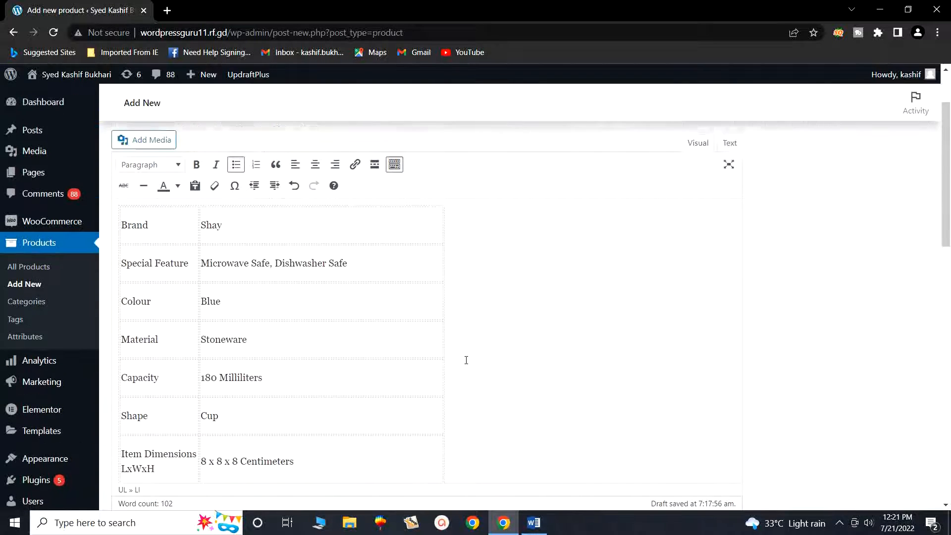
scroll(466, 360, "up", 2)
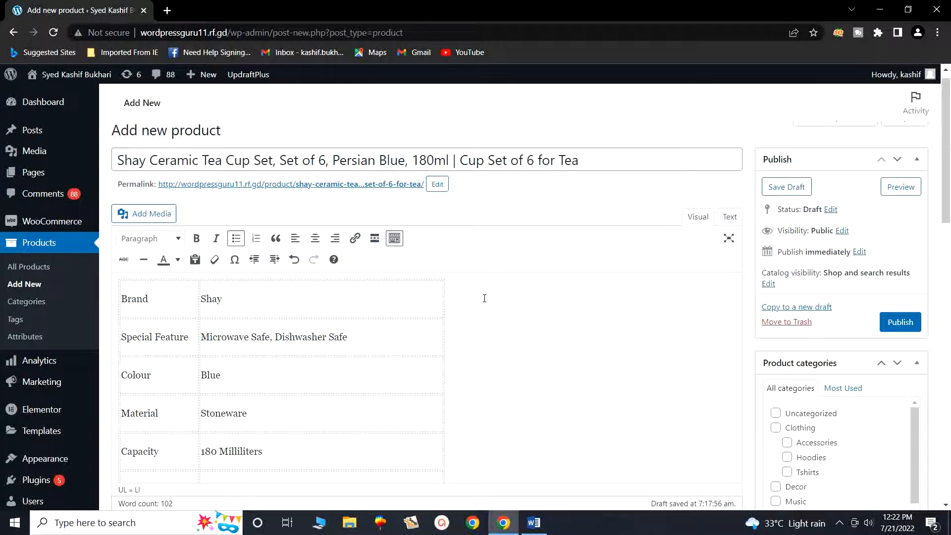
Step: Set the product's regular price to $2000 and its sale price to $1700
scroll(485, 298, "down", 10)
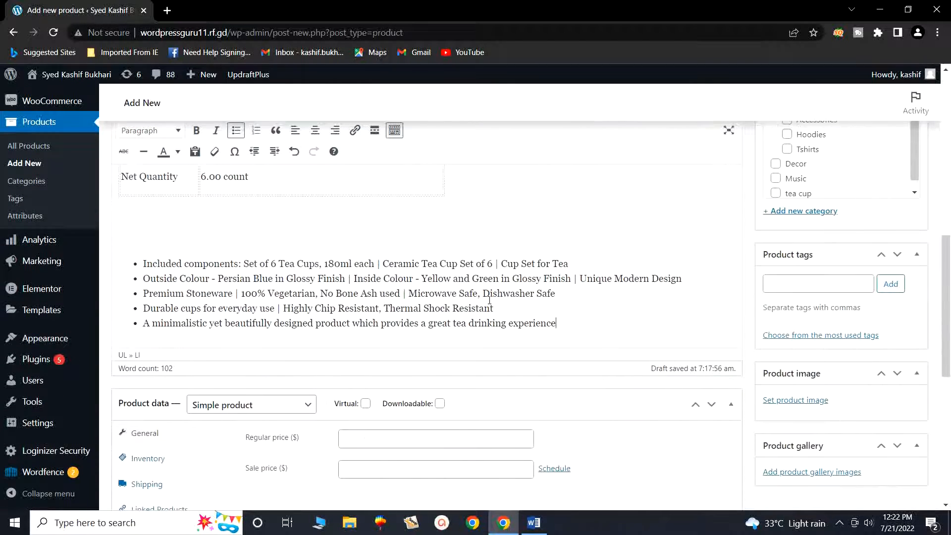
scroll(490, 300, "down", 4)
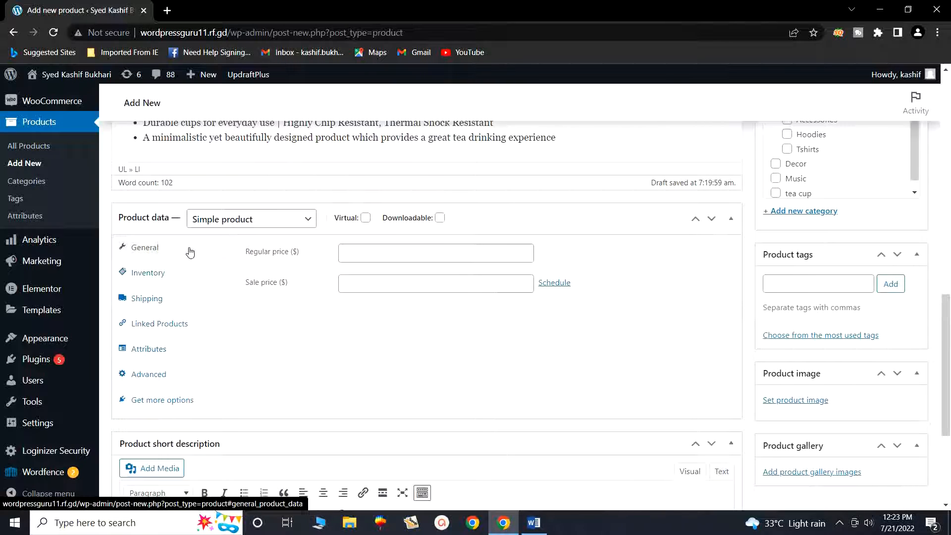
left_click(373, 254)
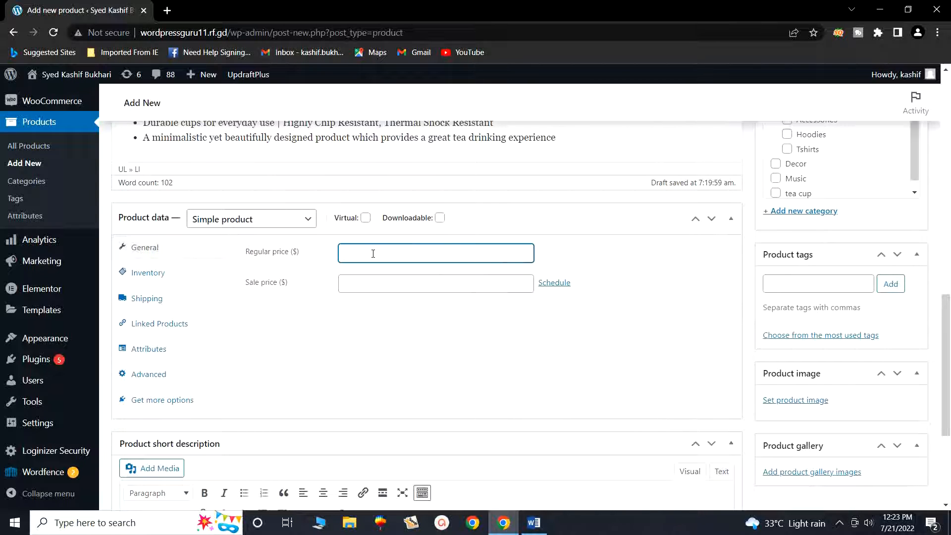
type("2000")
left_click(359, 283)
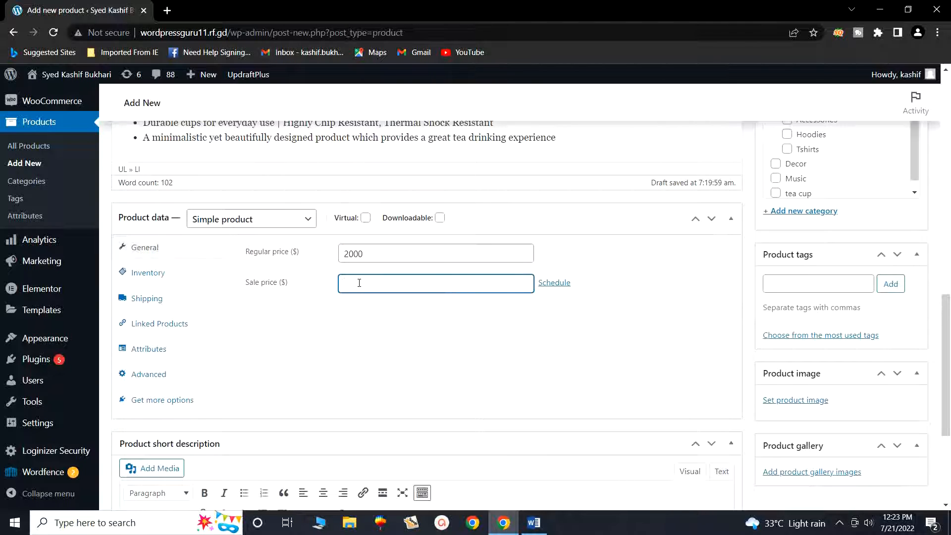
type("1700")
left_click(555, 285)
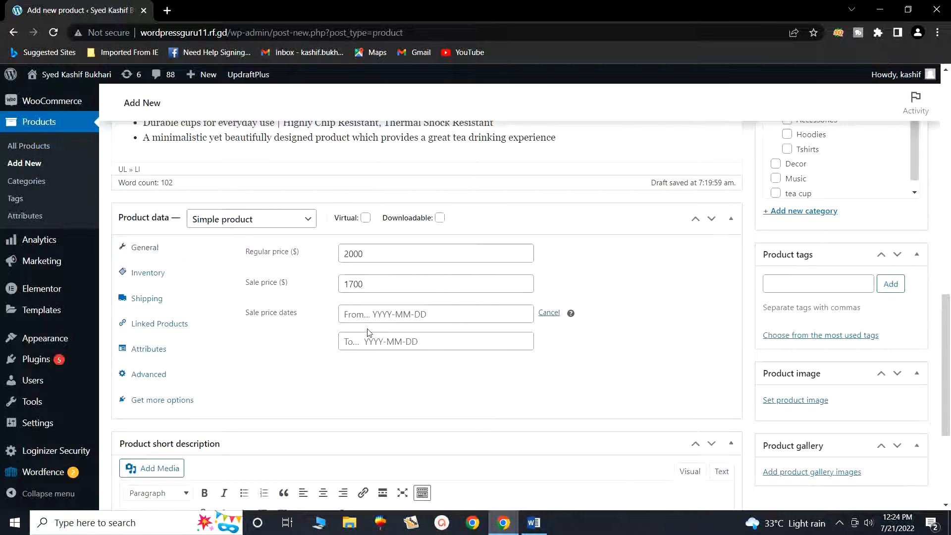
left_click(549, 313)
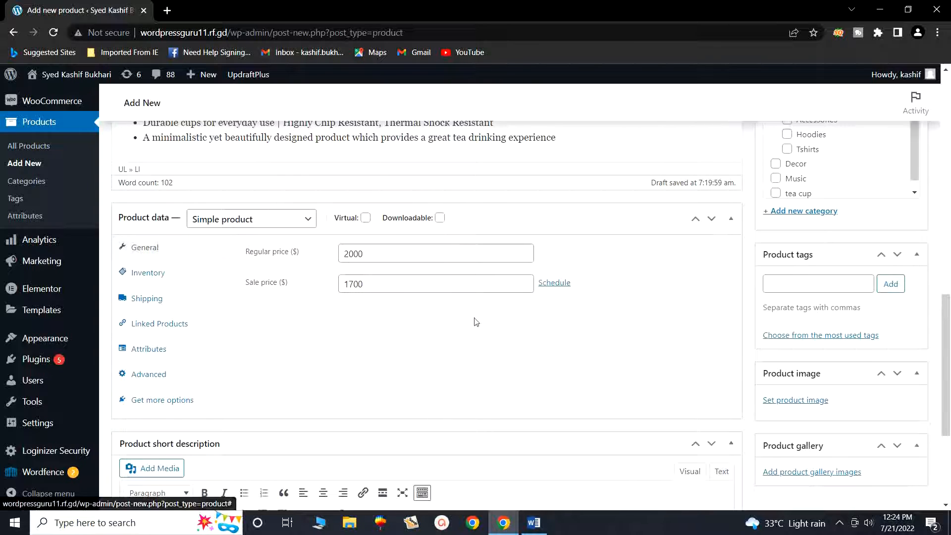
Step: Open the product's inventory settings, and look up "sku" on Google, including example images of SKU labels
left_click(148, 277)
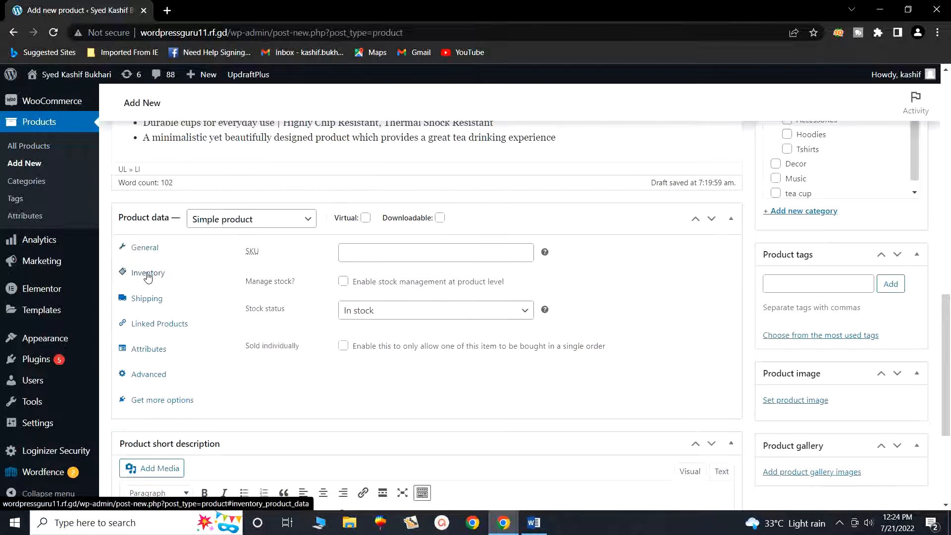
left_click(377, 256)
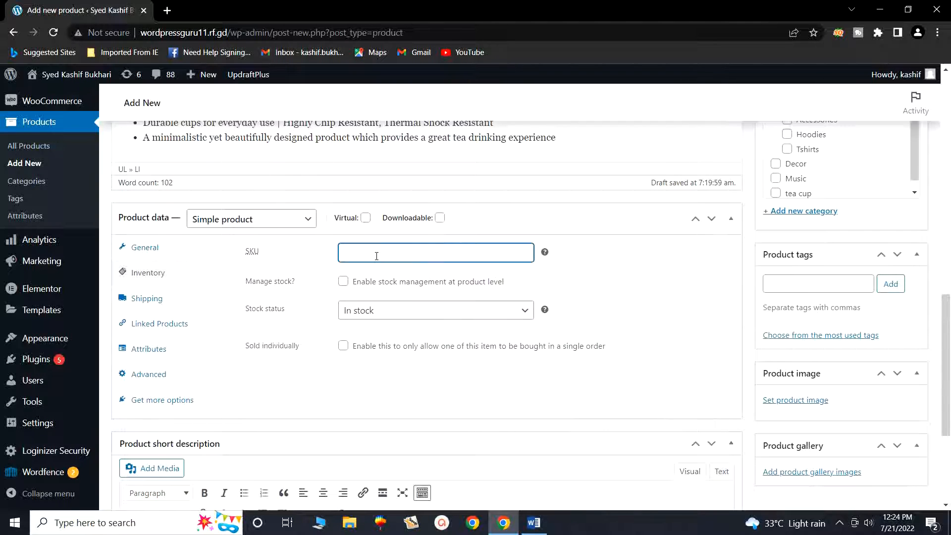
left_click(168, 11)
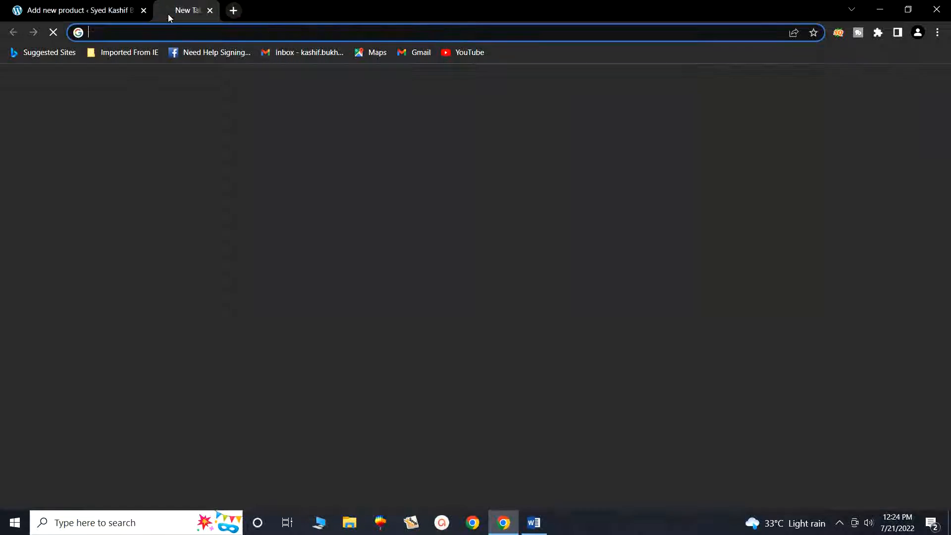
left_click(466, 256)
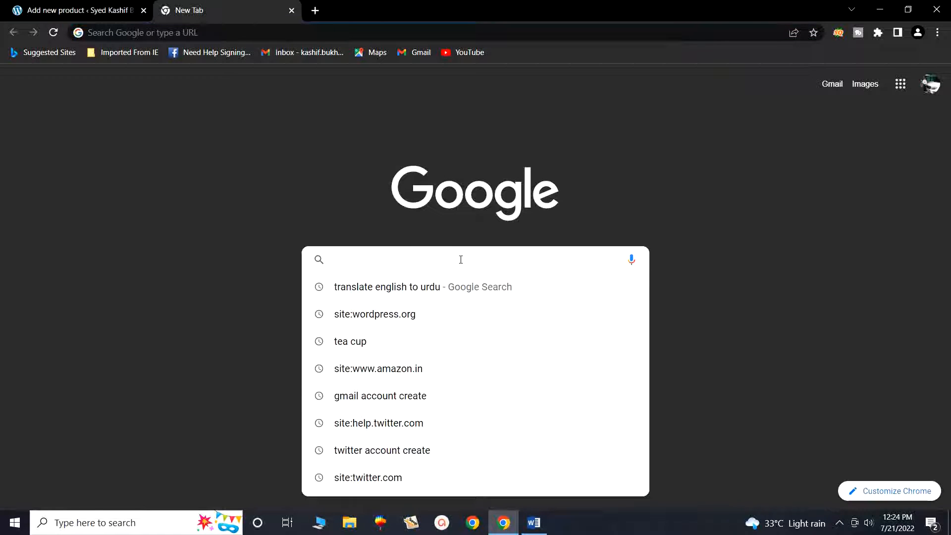
type("sku")
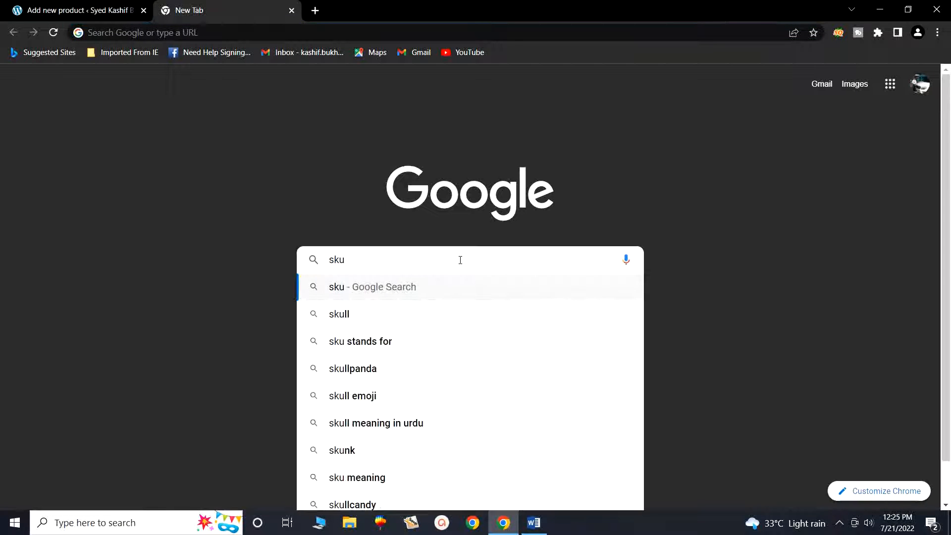
key("Return")
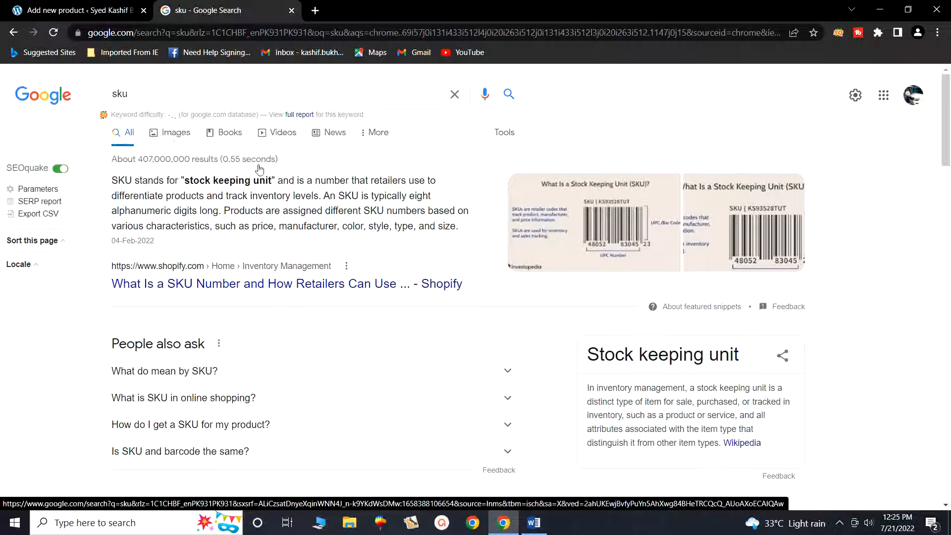
left_click(736, 215)
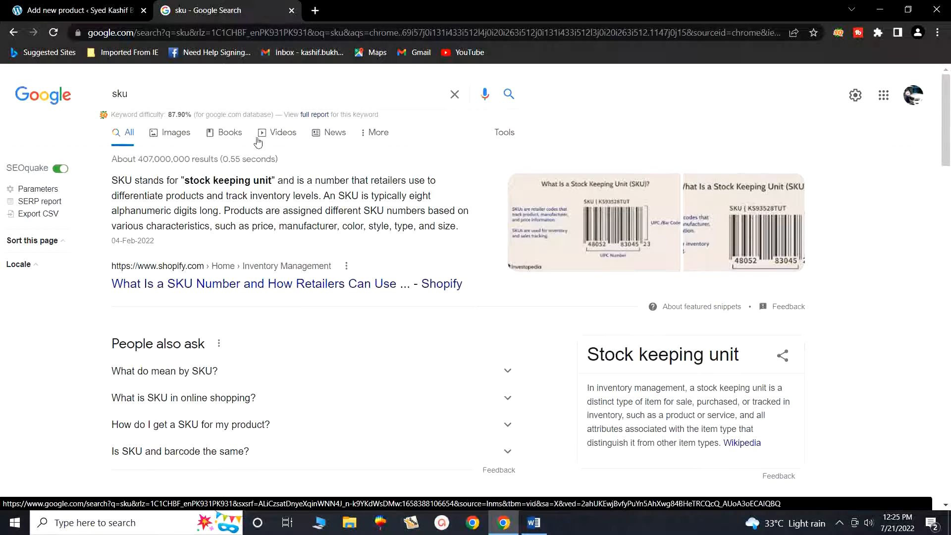
left_click(174, 134)
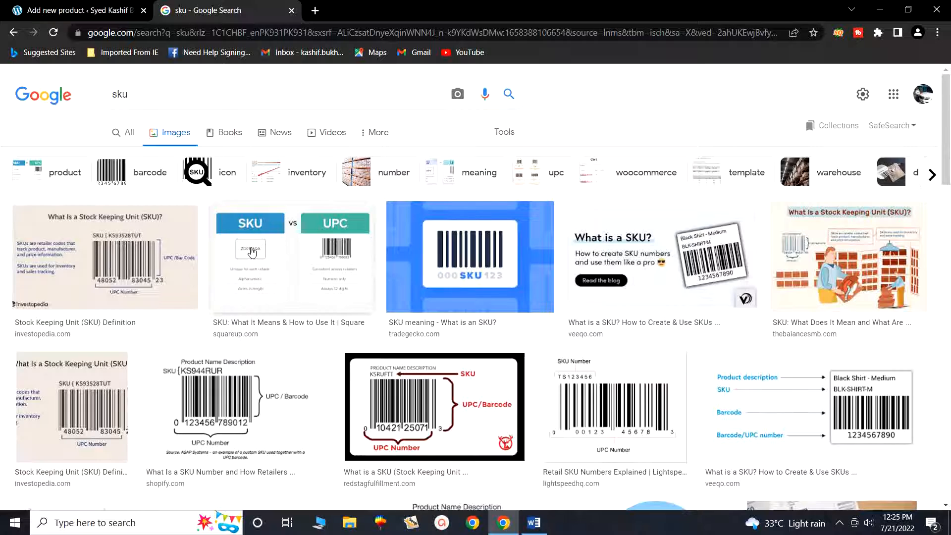
scroll(327, 278, "down", 1)
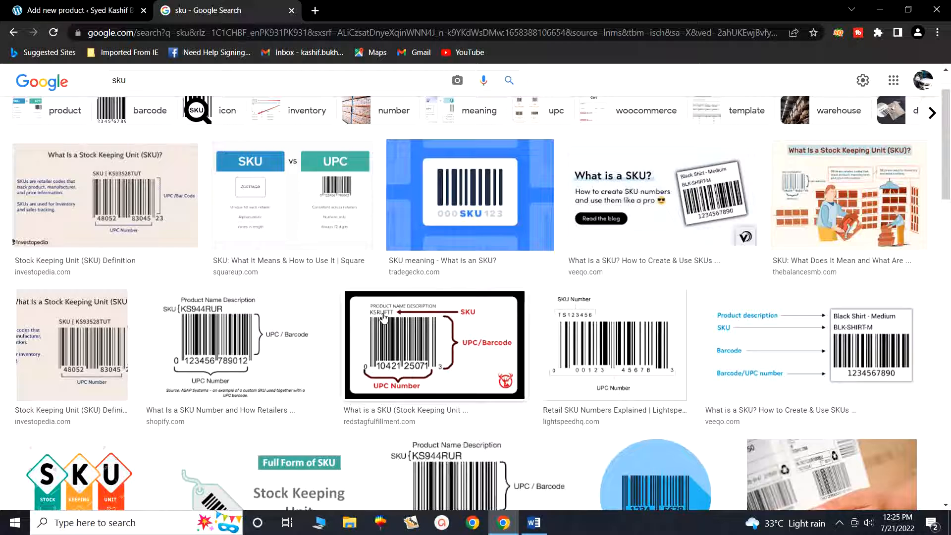
left_click(77, 10)
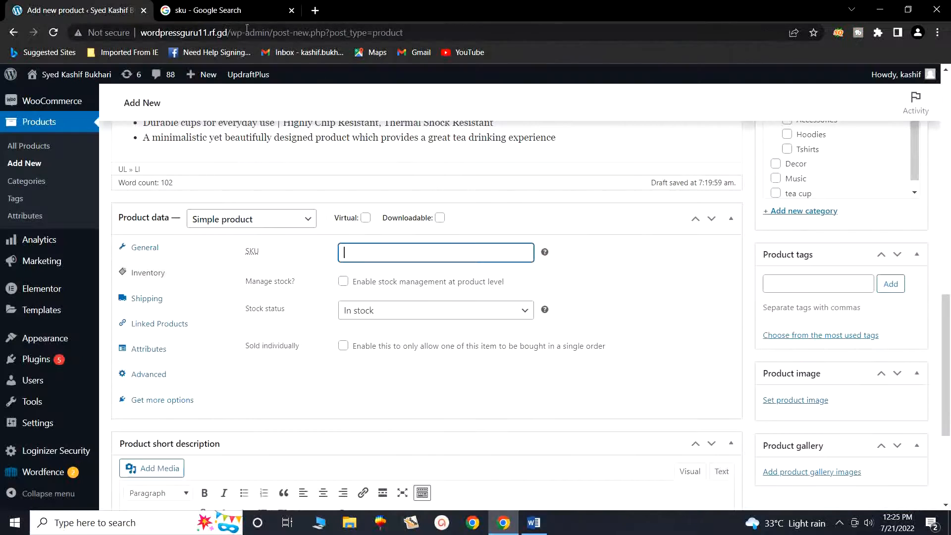
left_click(292, 10)
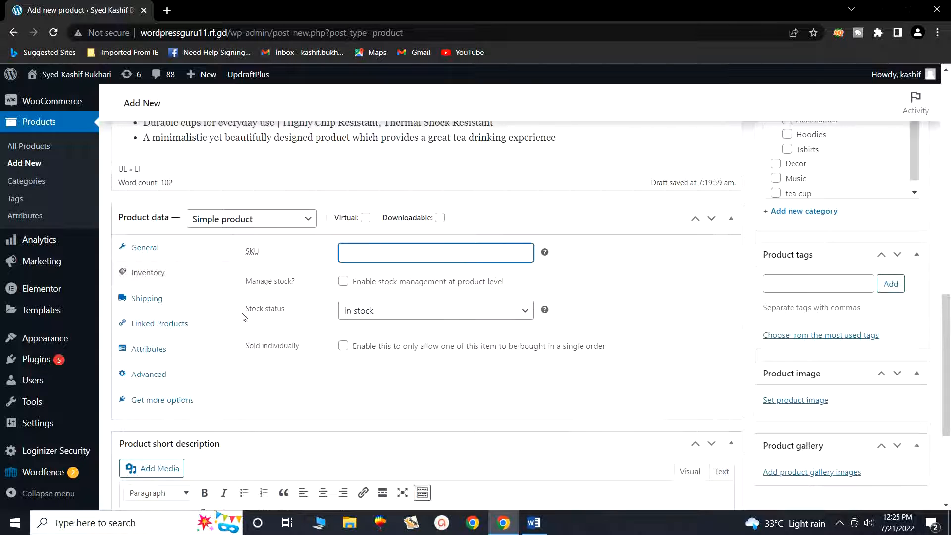
Step: Review the stock status options in the inventory settings and open the product's shipping settings at the weight value
left_click(409, 320)
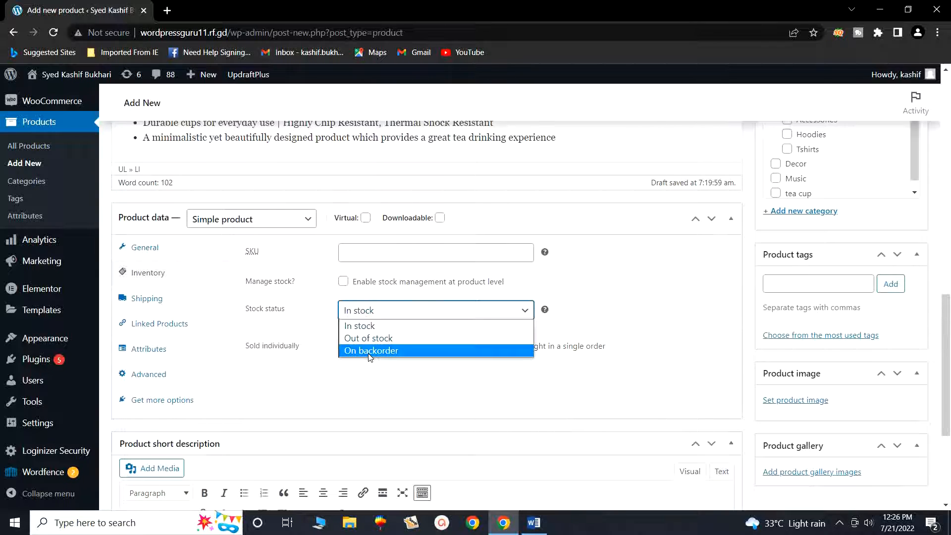
left_click(347, 388)
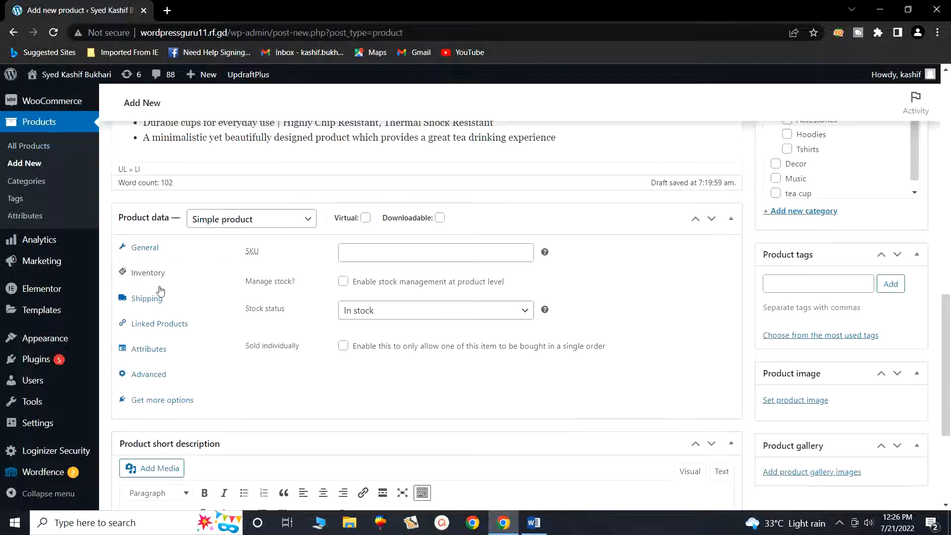
left_click(142, 304)
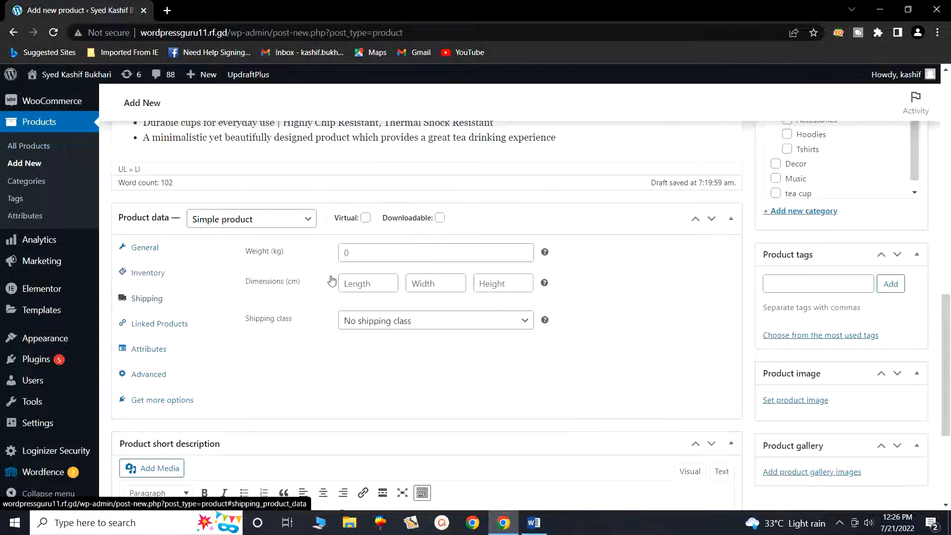
left_click(371, 254)
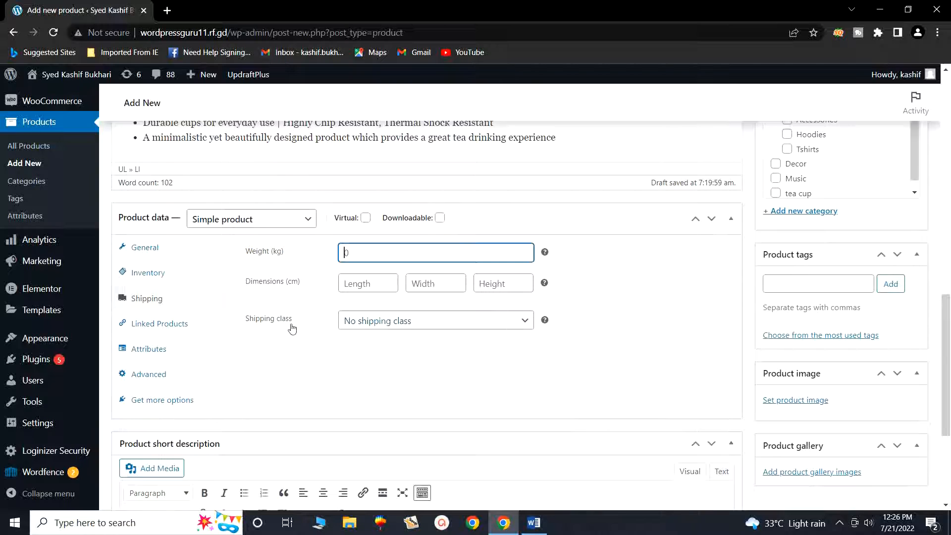
Step: Review the available shipping class options and open the product's upsell and cross-sell settings
left_click(416, 325)
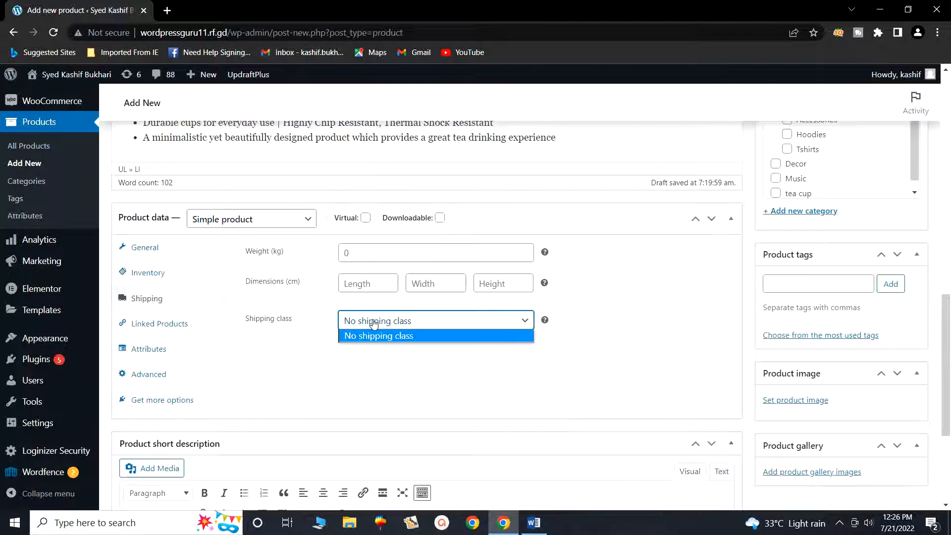
left_click(321, 343)
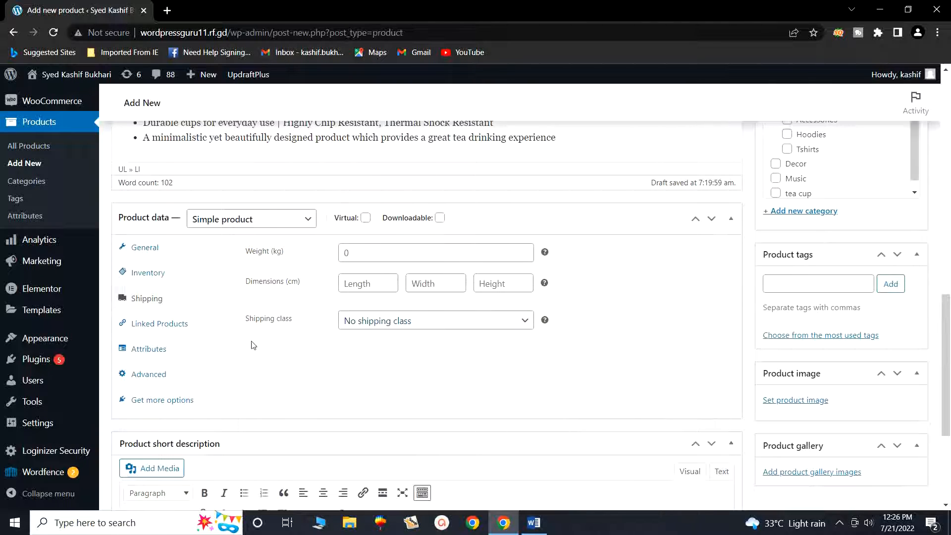
left_click(144, 330)
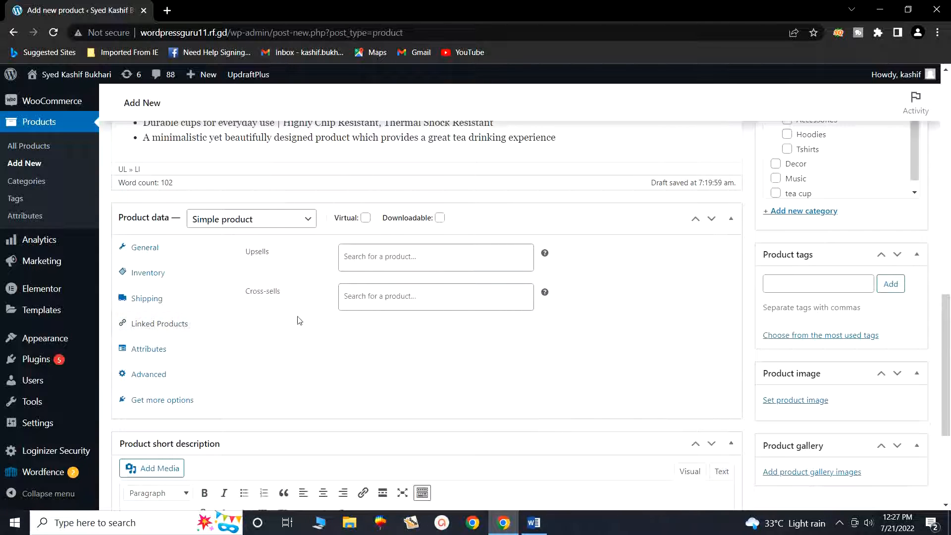
Step: Add the color attribute to the product, check its available terms without choosing any, and collapse it
left_click(177, 355)
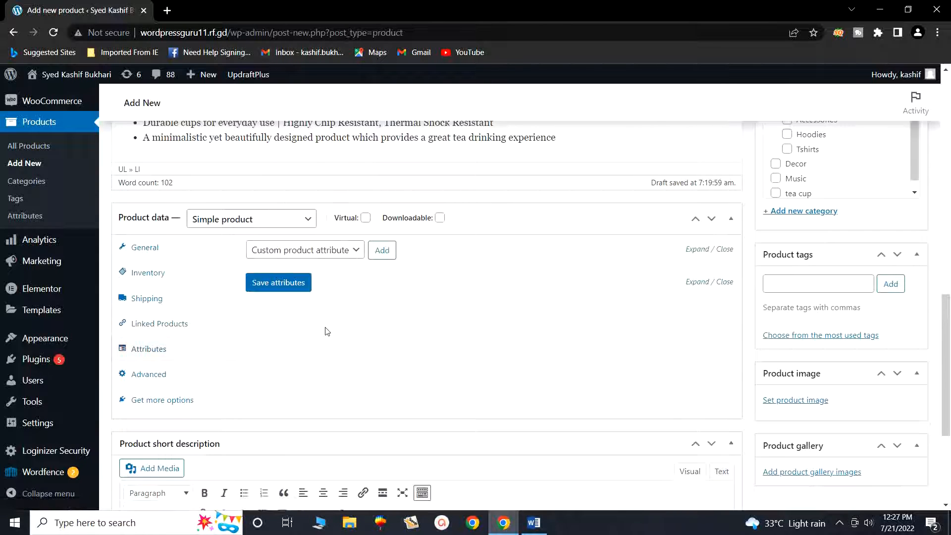
left_click(356, 251)
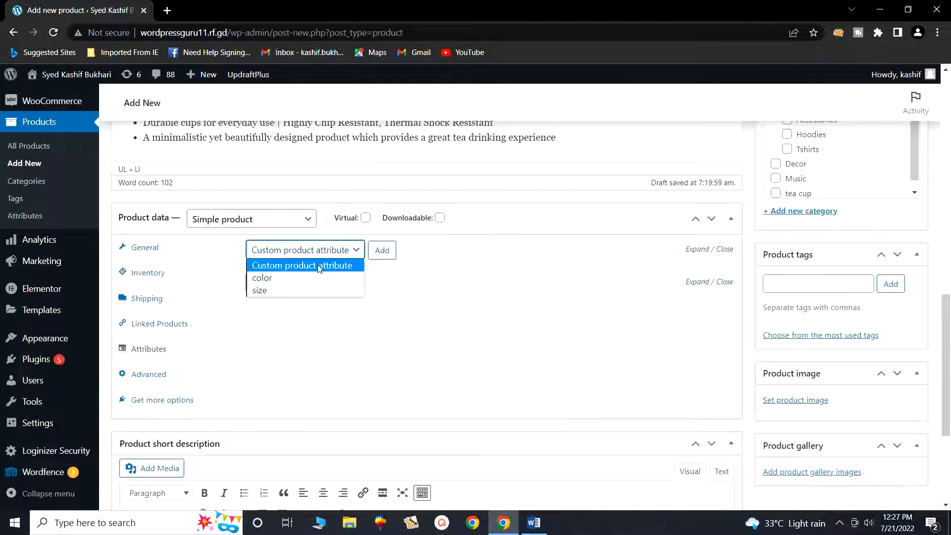
left_click(296, 279)
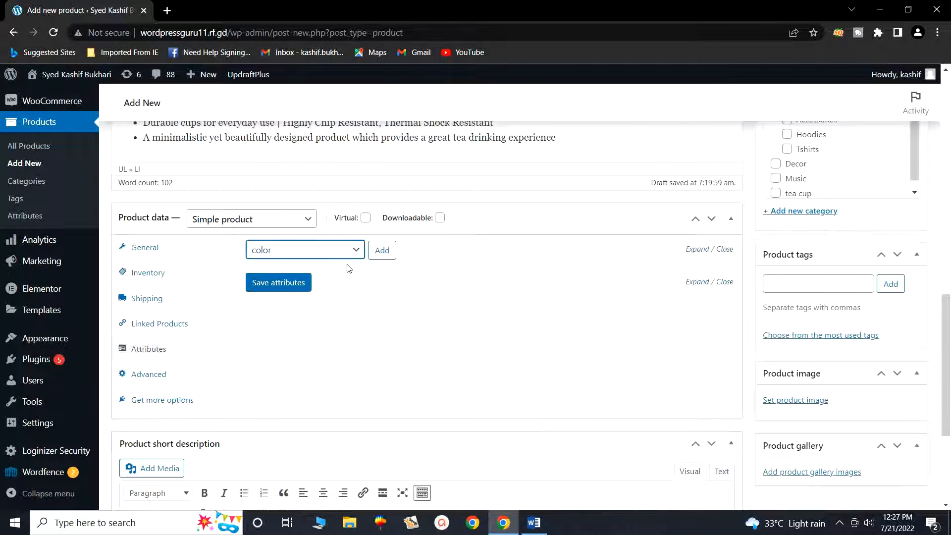
left_click(378, 254)
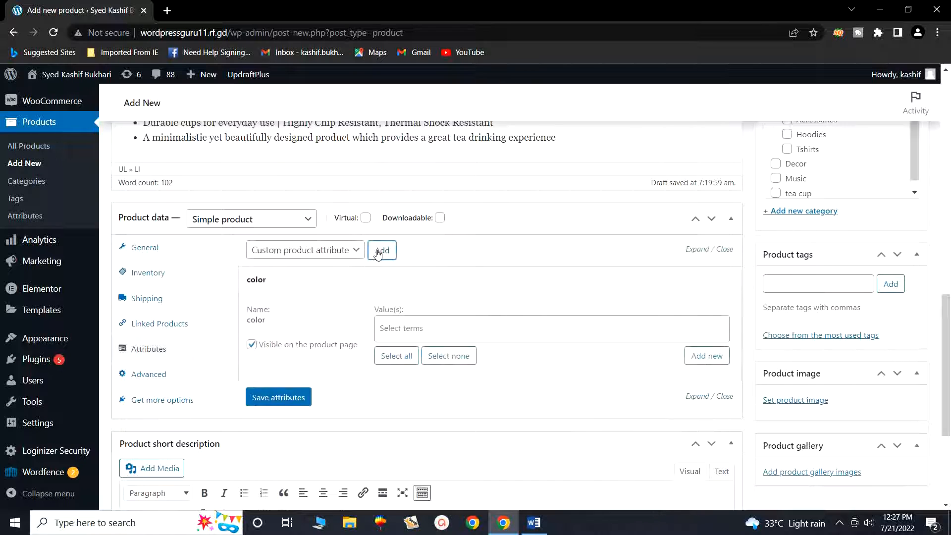
left_click(411, 328)
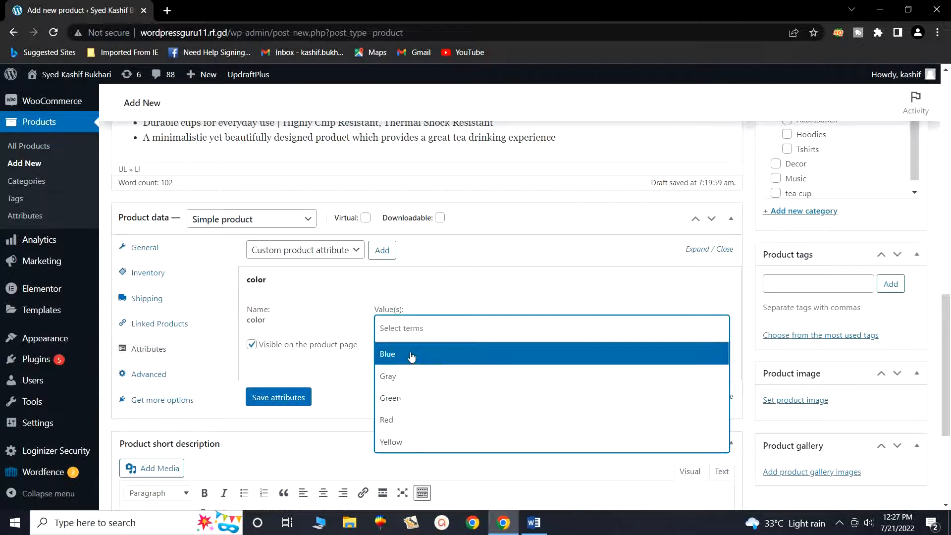
left_click(440, 266)
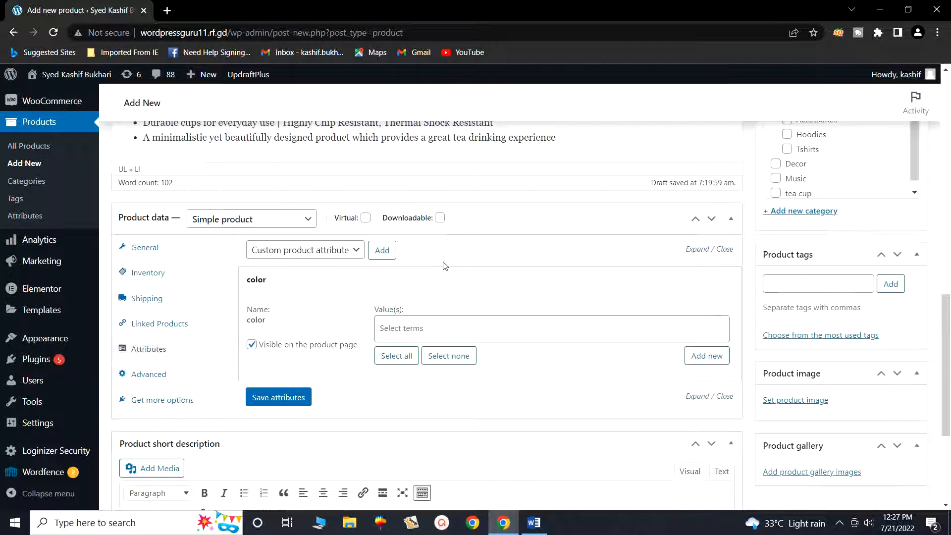
left_click(724, 396)
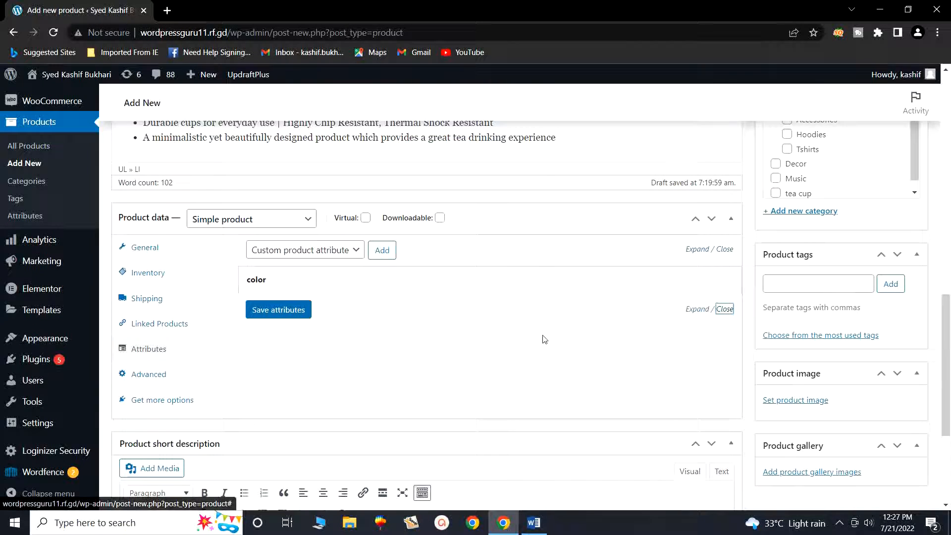
Step: Add the size attribute to the product and check its available terms, keeping the attribute in place
left_click(356, 253)
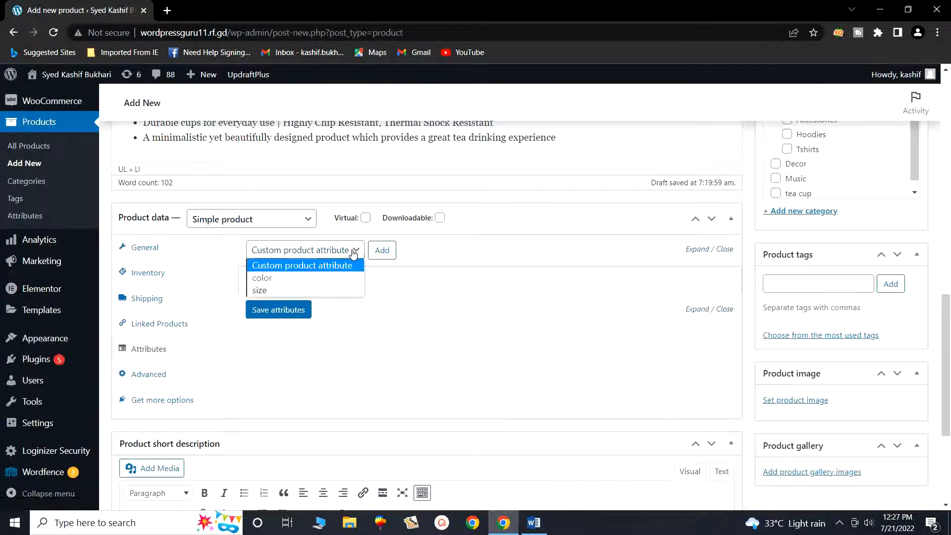
left_click(270, 289)
left_click(382, 250)
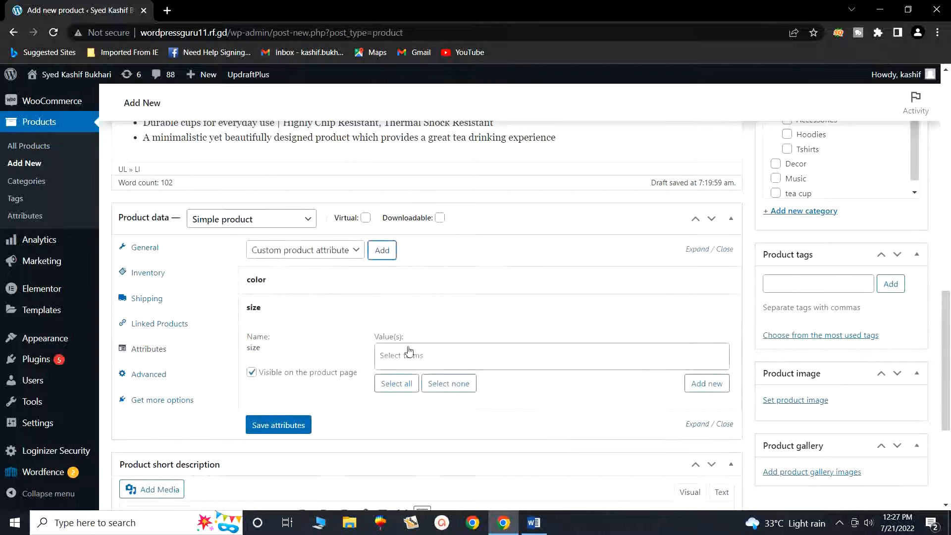
left_click(423, 355)
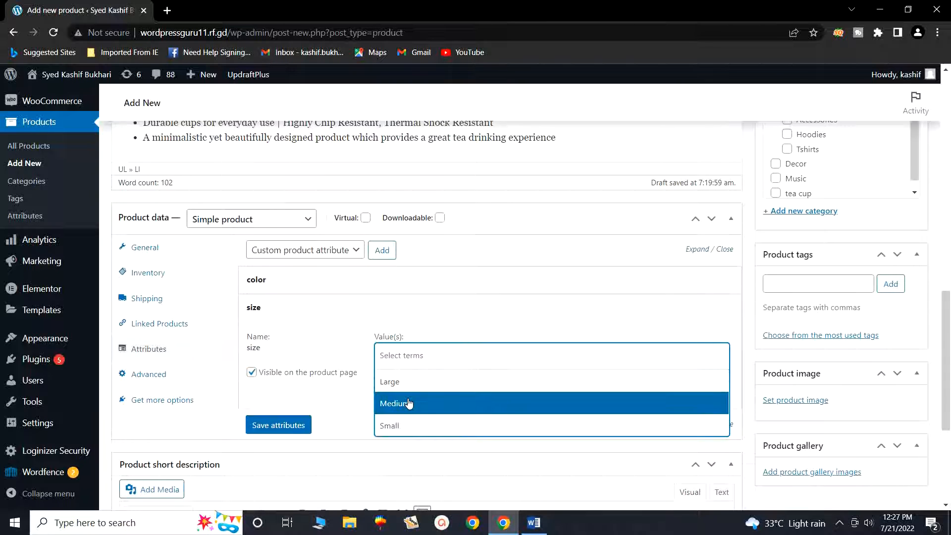
left_click(447, 288)
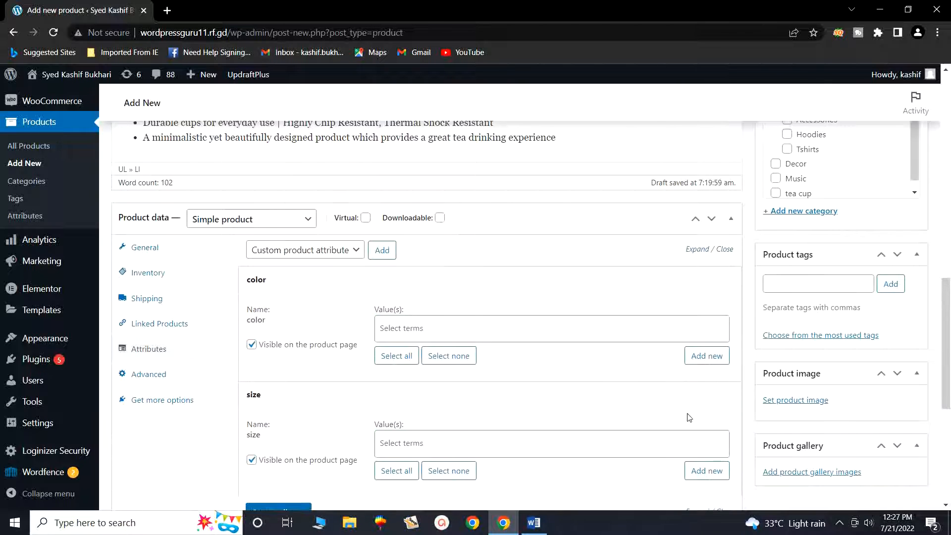
left_click(727, 398)
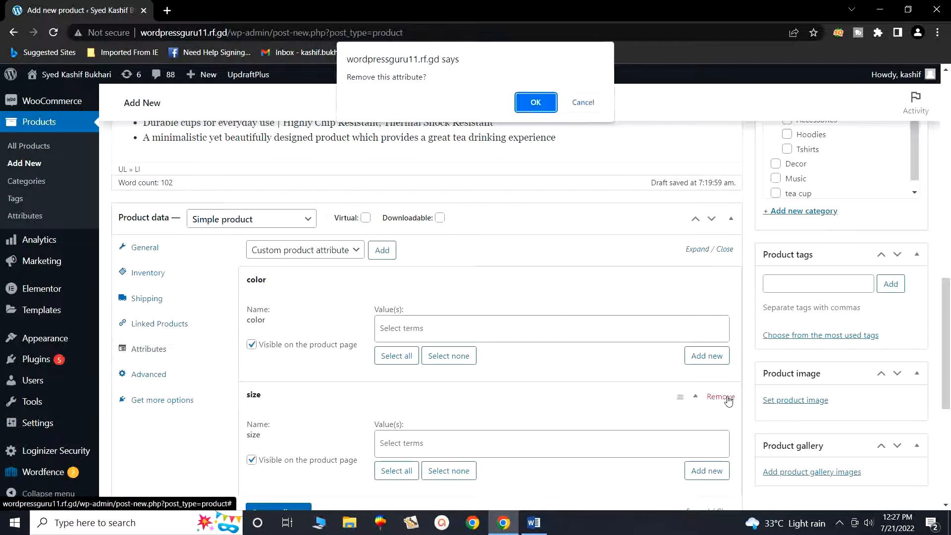
left_click(592, 104)
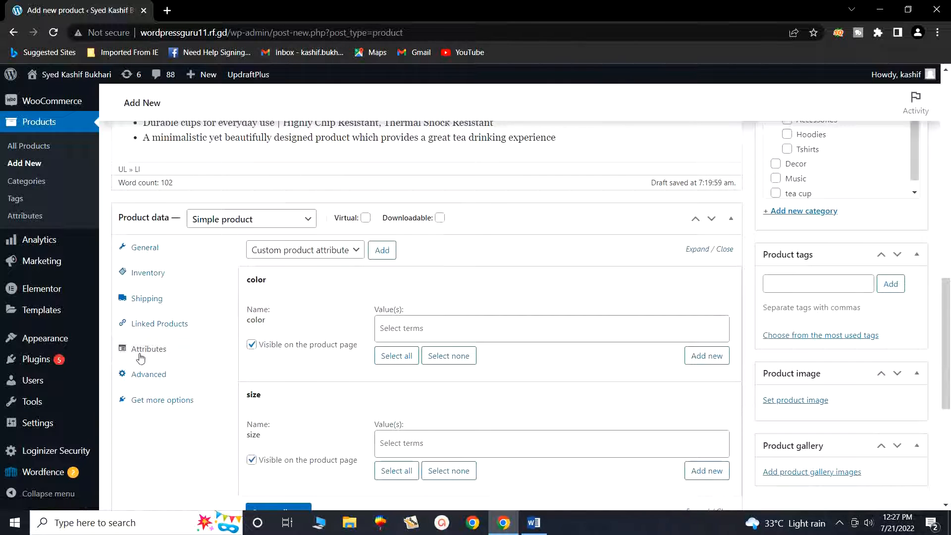
Step: Review the product's advanced settings, including the purchase note, and the recommended extensions
left_click(158, 377)
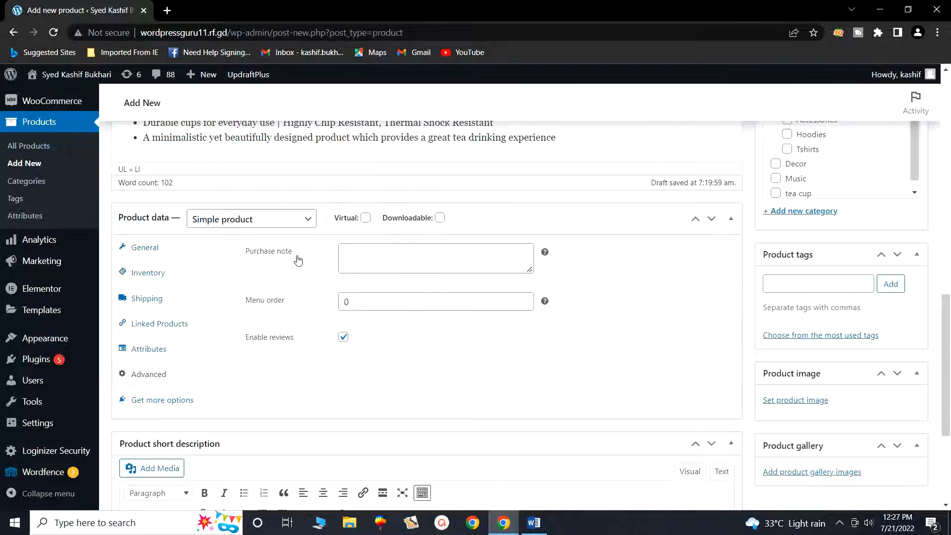
left_click(352, 255)
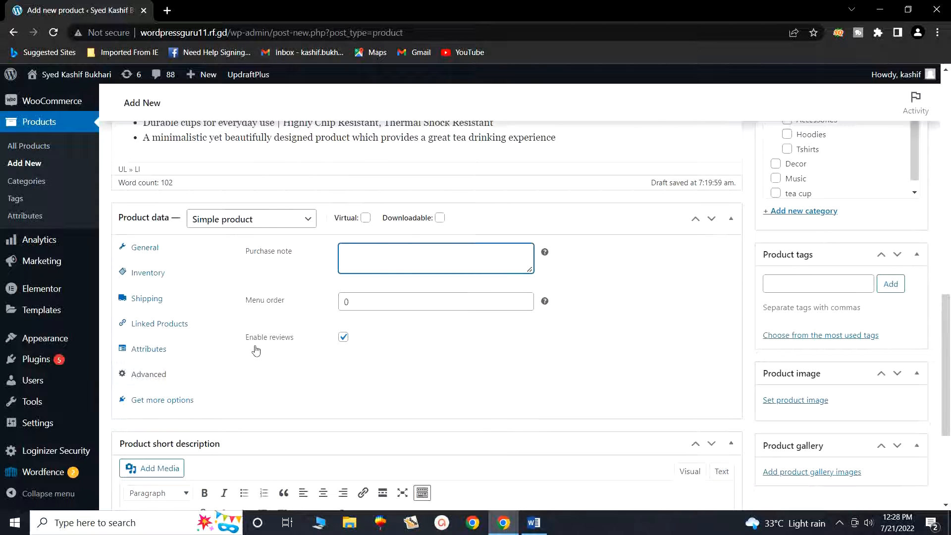
left_click(136, 402)
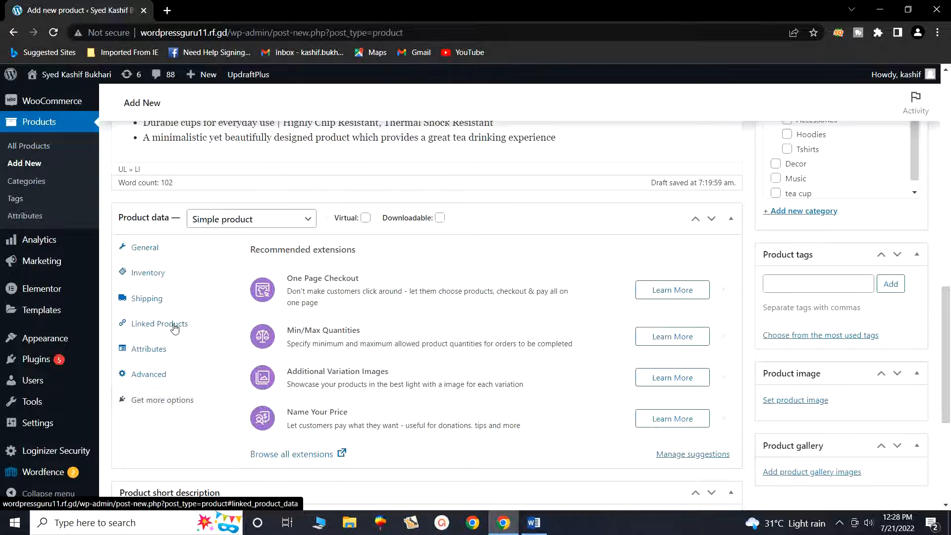
Step: Examine the product's publishing options and the list of existing product categories
scroll(173, 327, "up", 2)
scroll(175, 327, "up", 10)
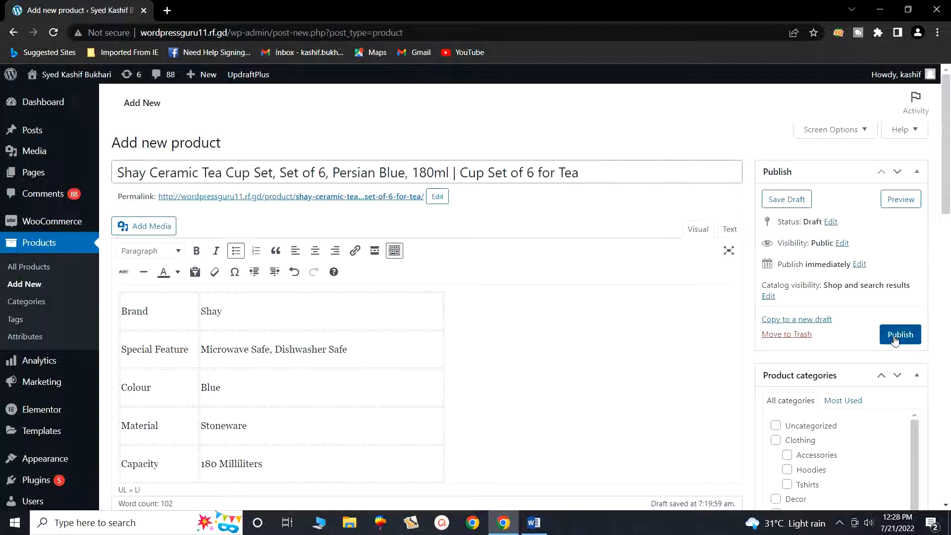
scroll(895, 342, "down", 1)
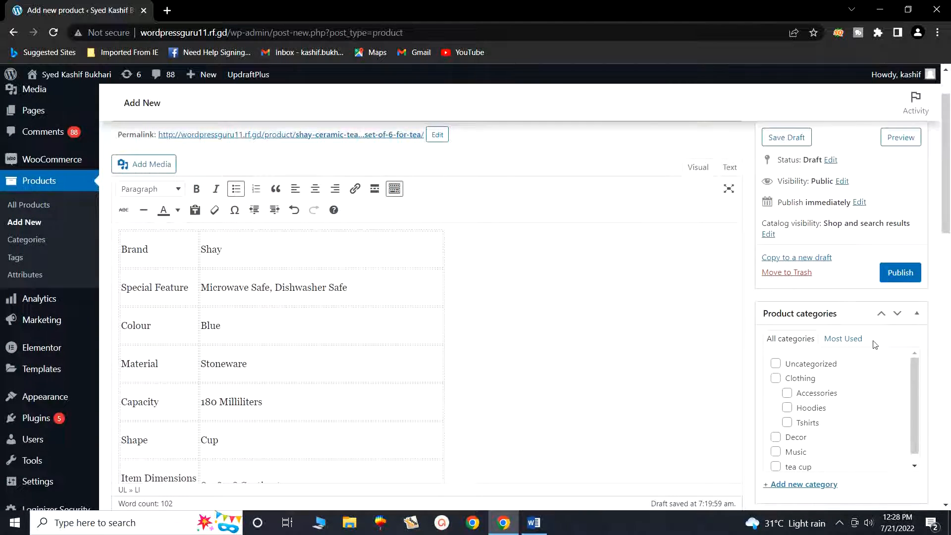
scroll(875, 344, "down", 1)
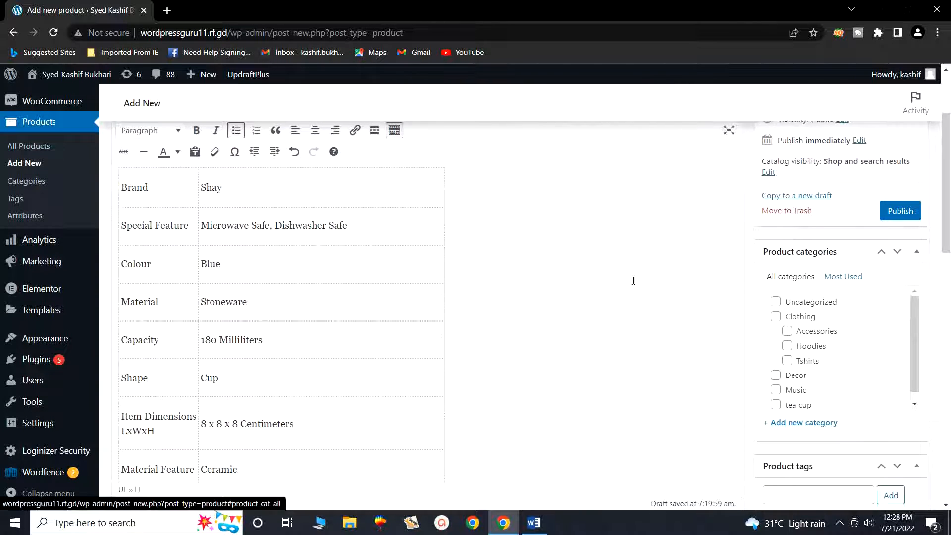
scroll(633, 281, "up", 2)
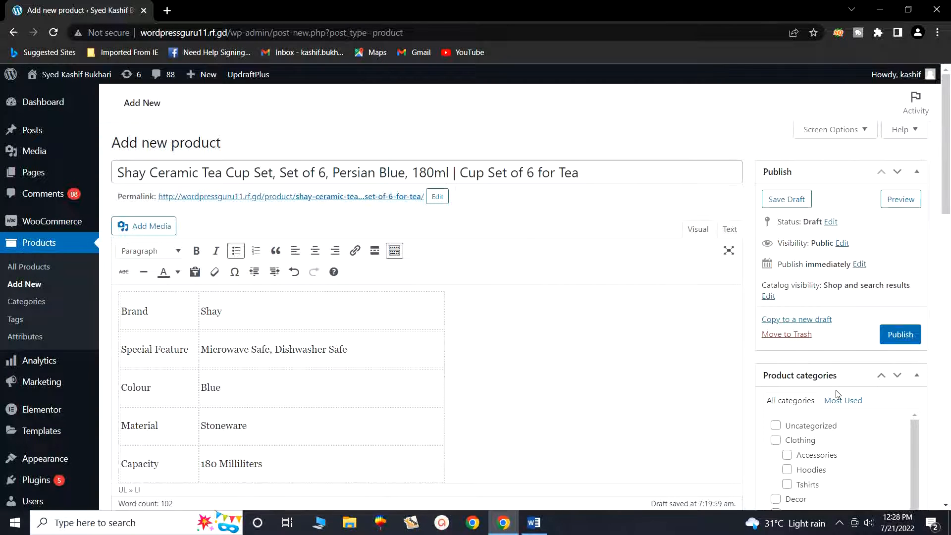
scroll(835, 392, "down", 1)
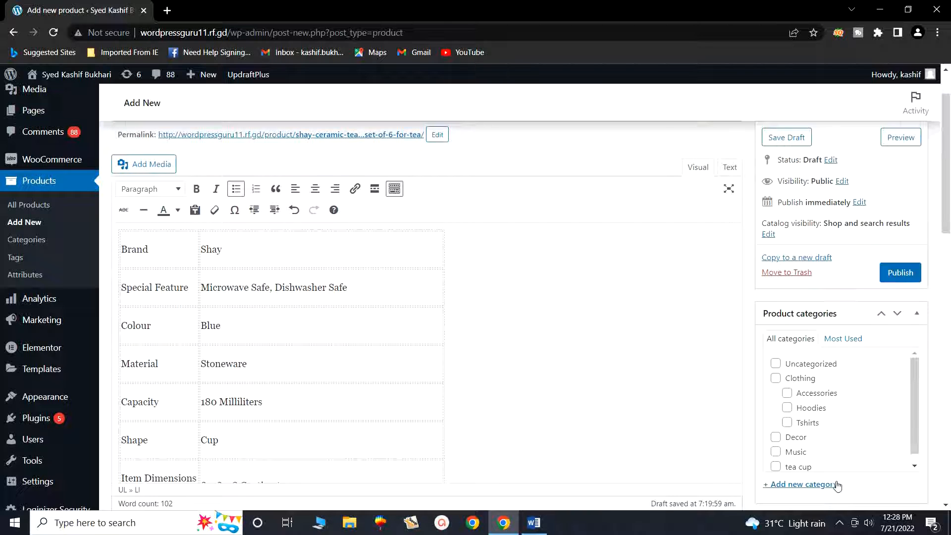
scroll(845, 426, "down", 2)
scroll(872, 436, "down", 1)
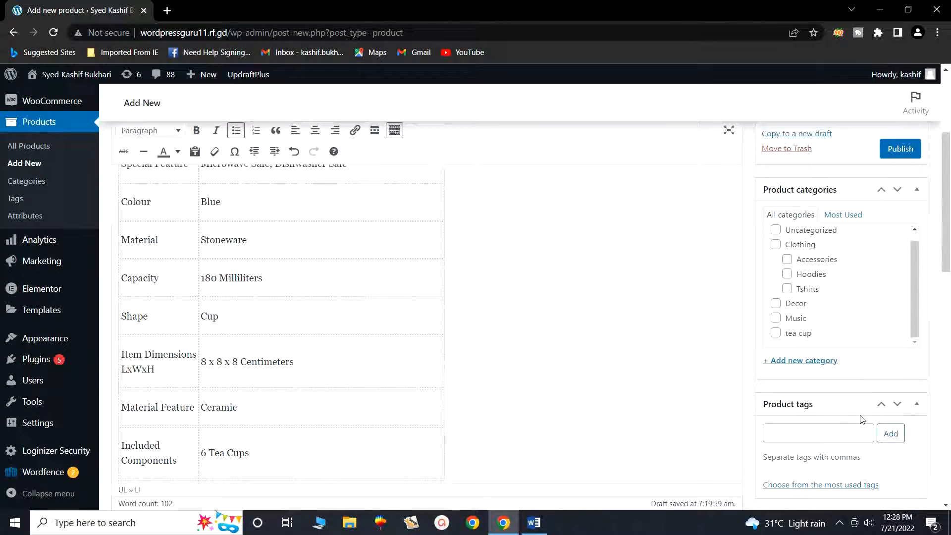
Step: Create a product category named "Shay Ceramic Tea Cup", copying the name from the product title, and check that it is assigned
left_click(790, 361)
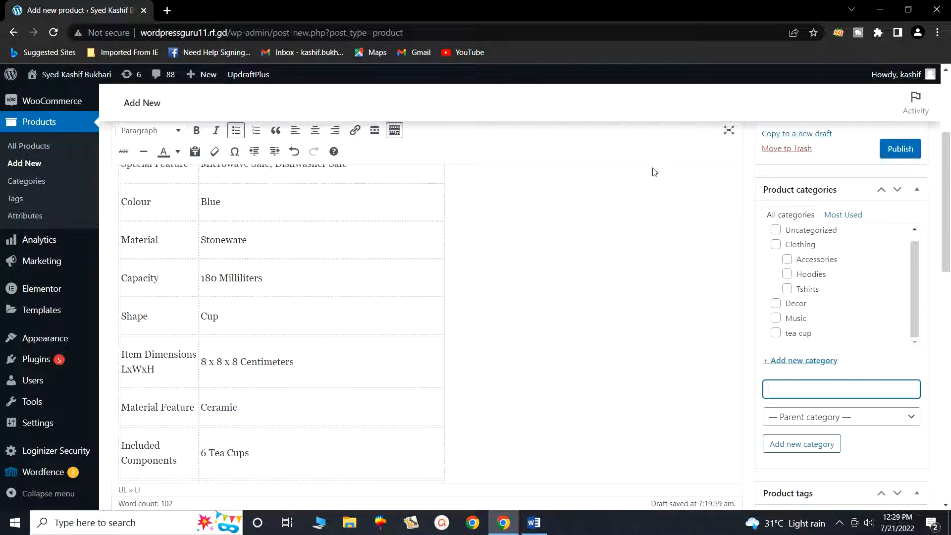
scroll(649, 198, "up", 2)
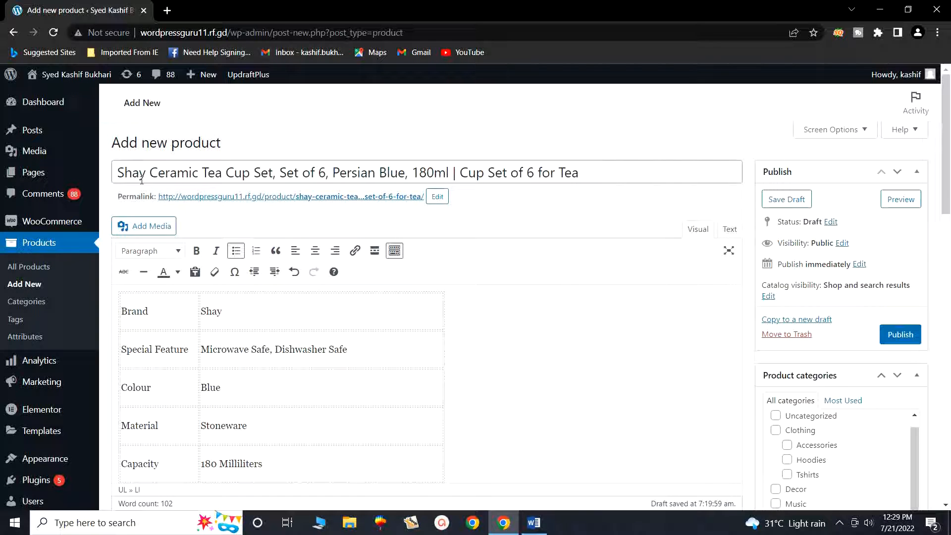
left_click_drag(119, 175, 247, 173)
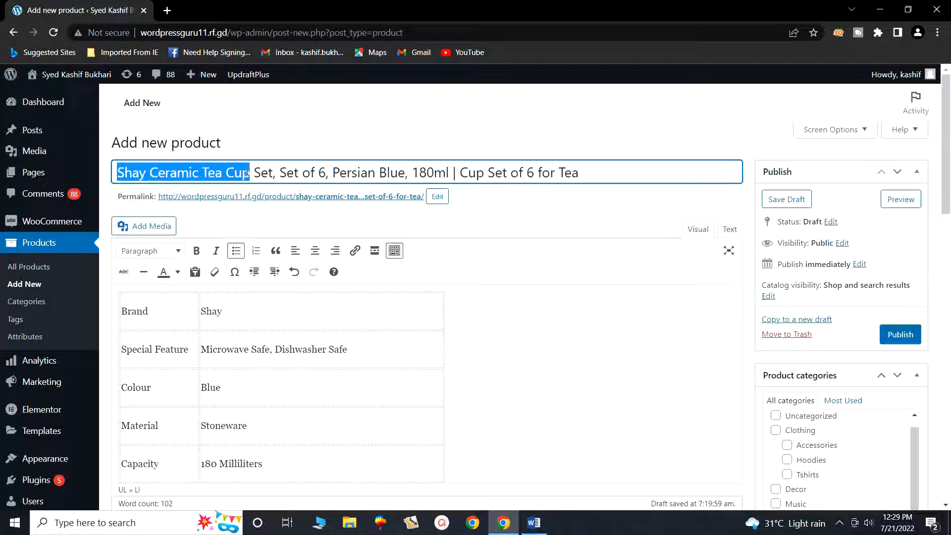
right_click(218, 172)
left_click(243, 222)
scroll(700, 418, "down", 1)
scroll(700, 417, "down", 4)
left_click(804, 298)
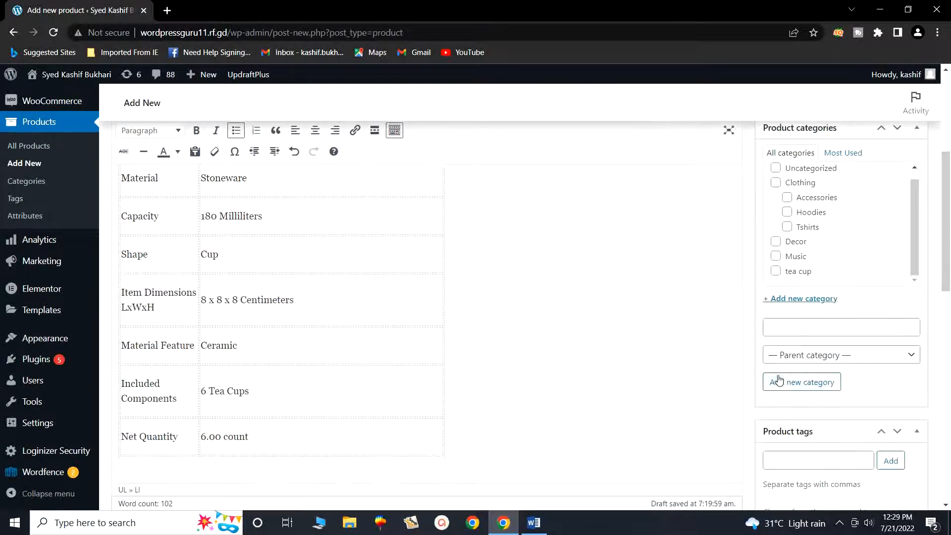
left_click(793, 325)
key("ctrl+v")
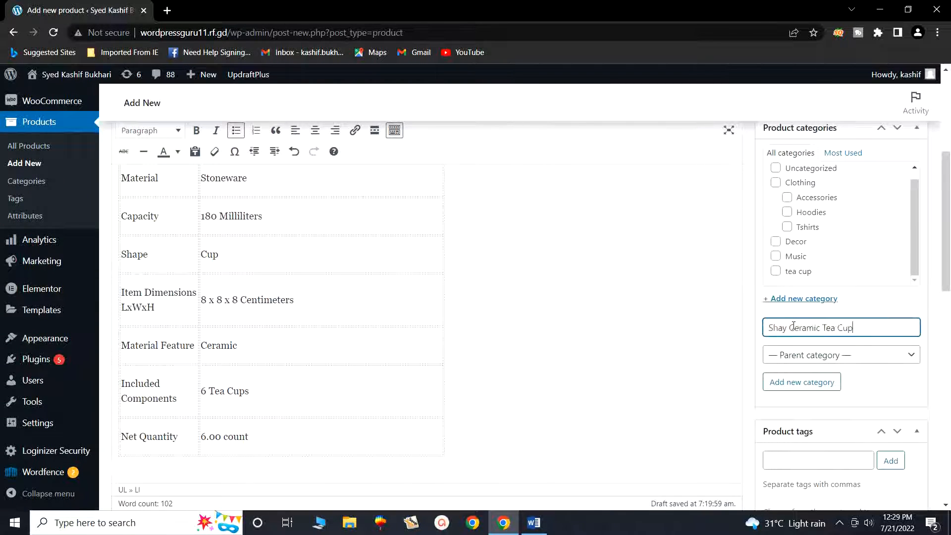
left_click(793, 387)
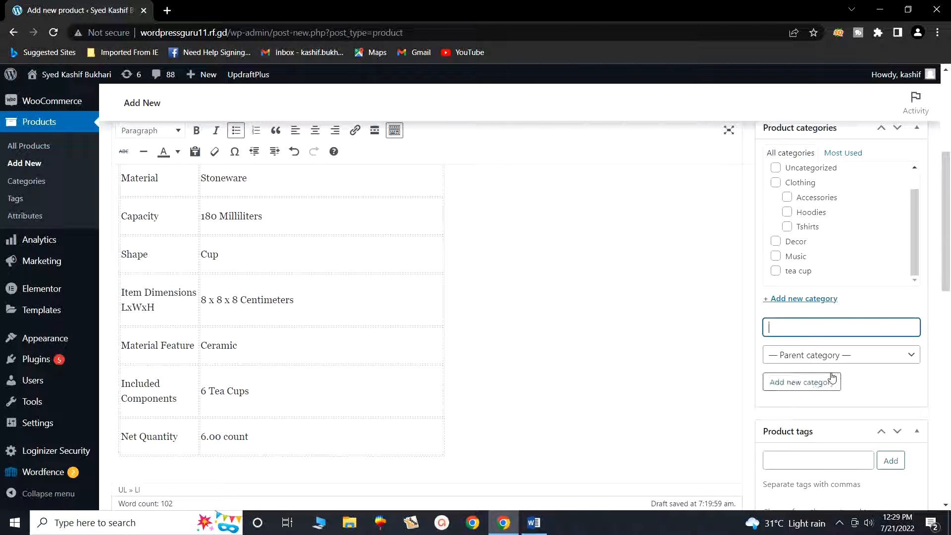
scroll(849, 374, "up", 2)
scroll(847, 347, "up", 2)
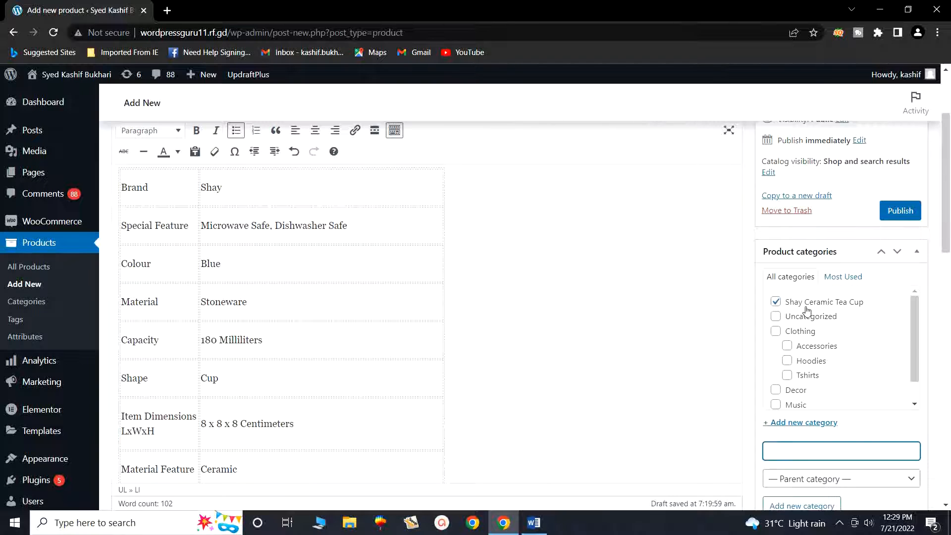
Step: Look over the product tags section and locate the product image setting
scroll(832, 322, "down", 4)
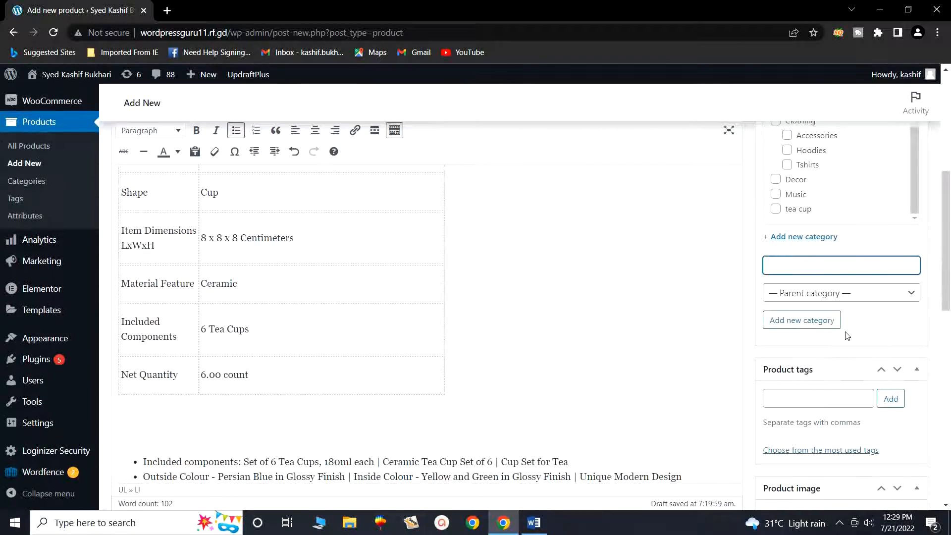
scroll(852, 327, "down", 3)
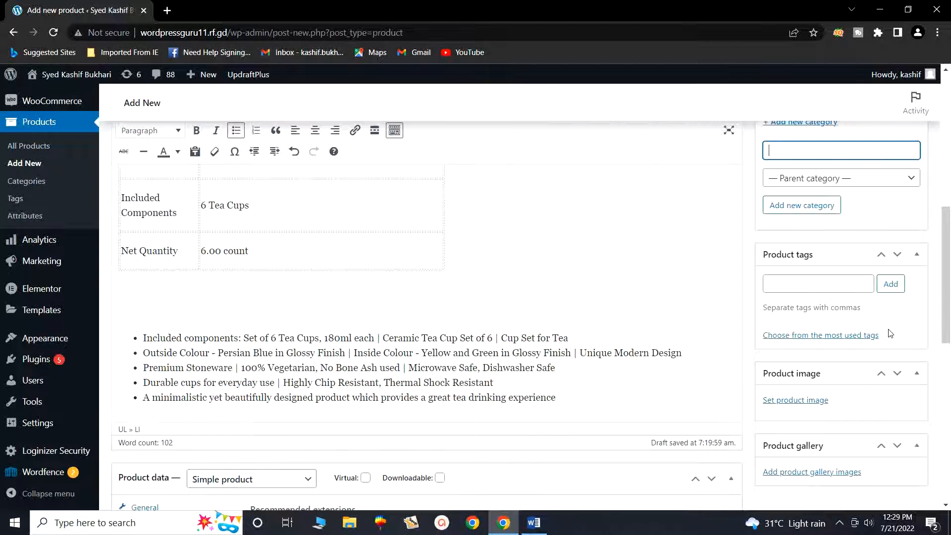
scroll(890, 333, "down", 1)
scroll(898, 389, "down", 1)
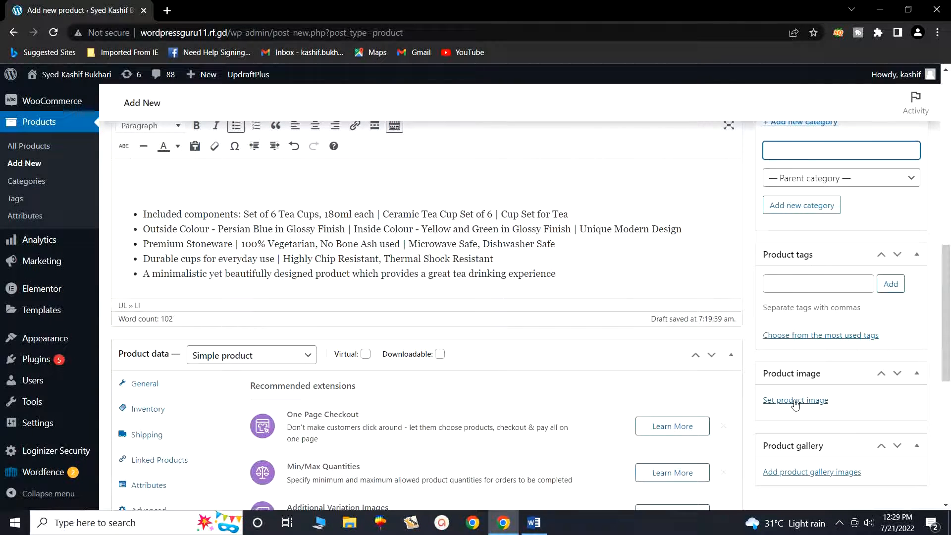
Step: Upload images.jpg from the Downloads folder and set it as the product image
left_click(782, 402)
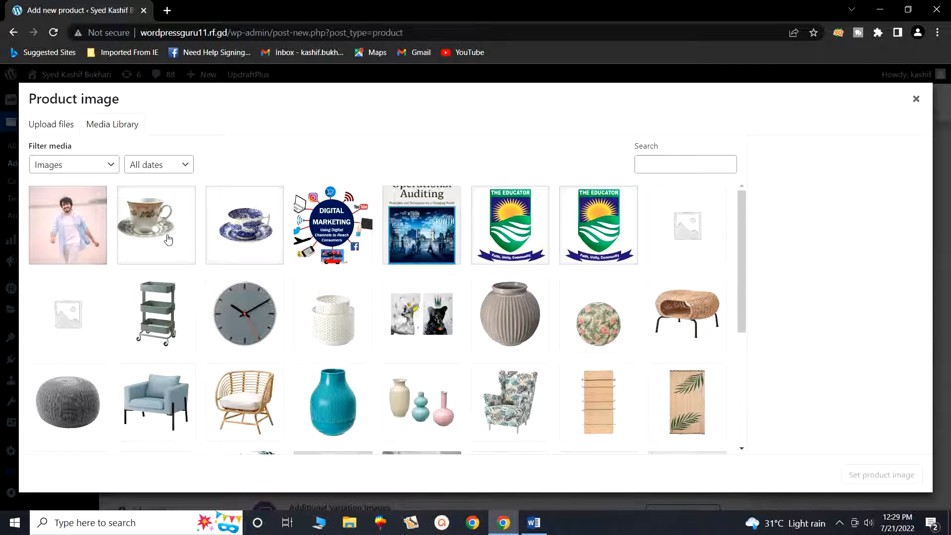
left_click(52, 128)
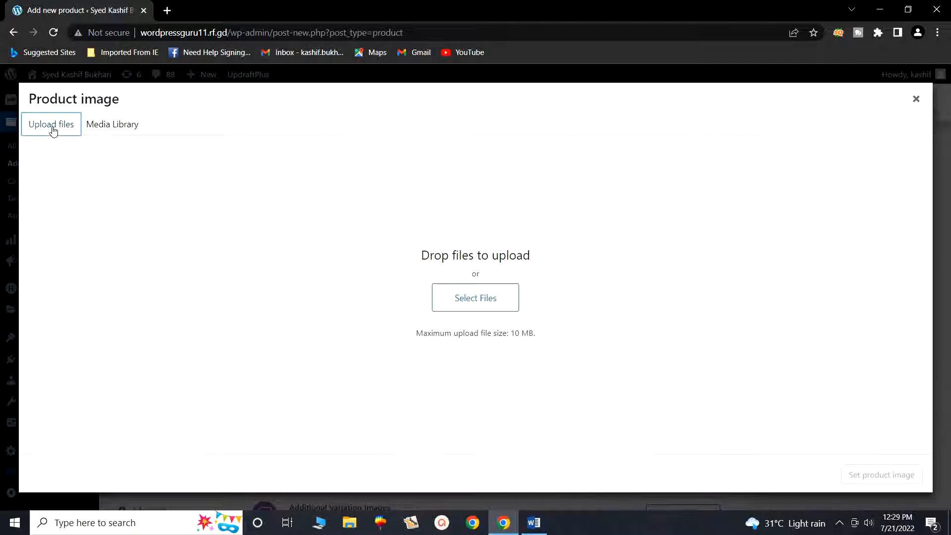
left_click(466, 298)
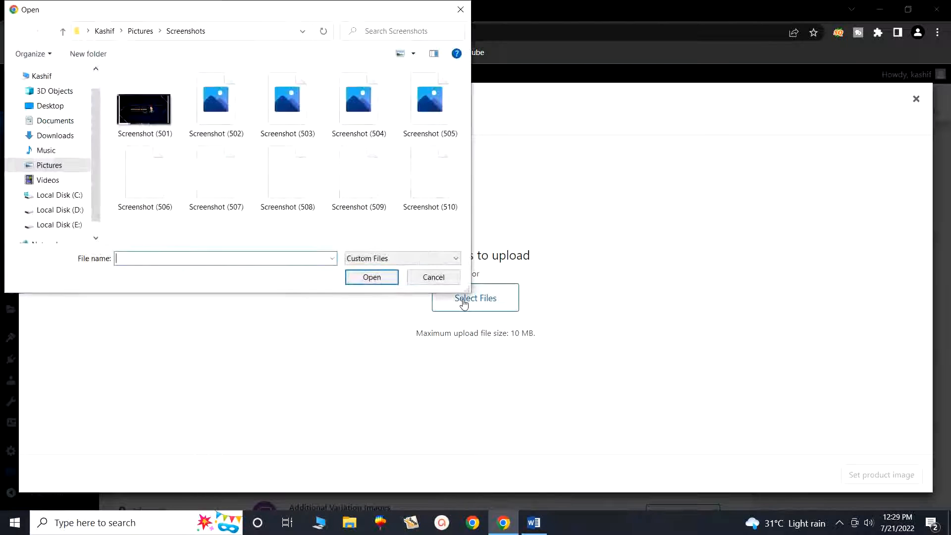
left_click(55, 135)
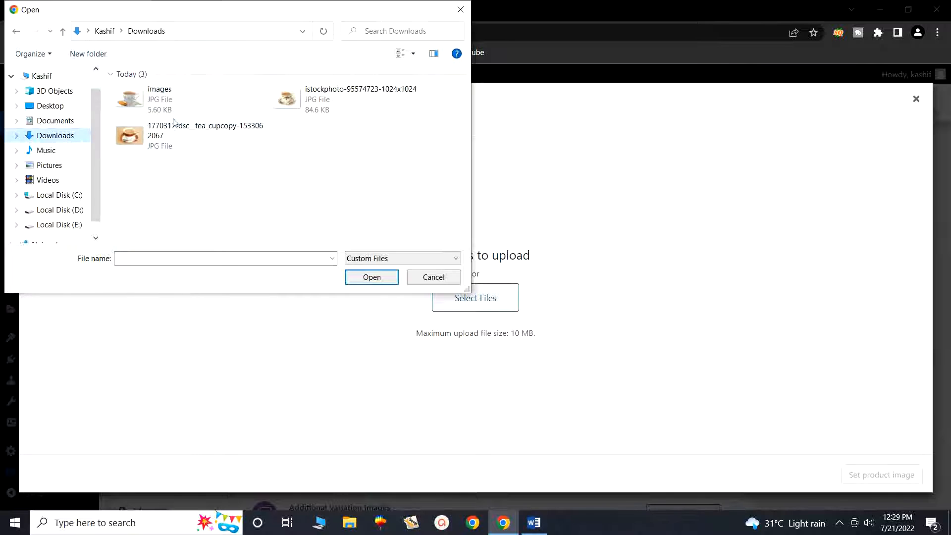
left_click(149, 111)
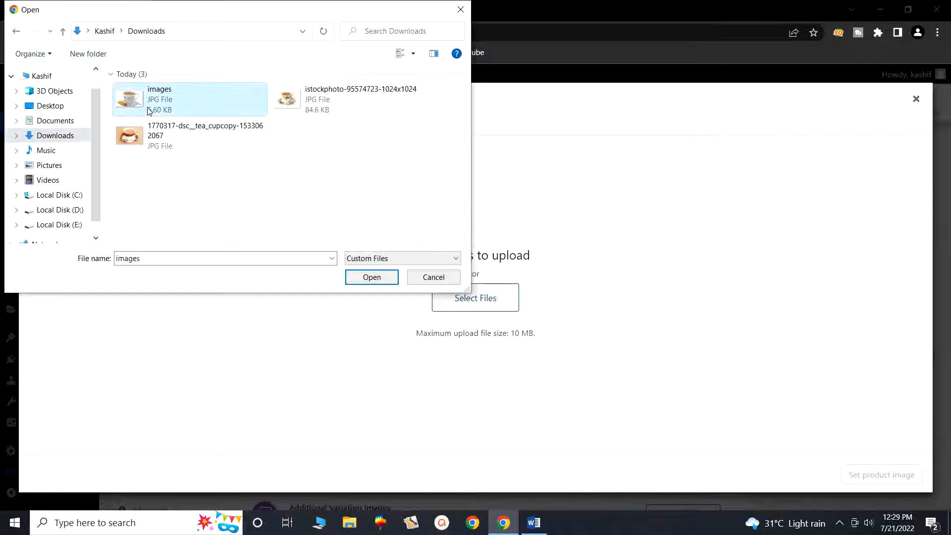
left_click(367, 281)
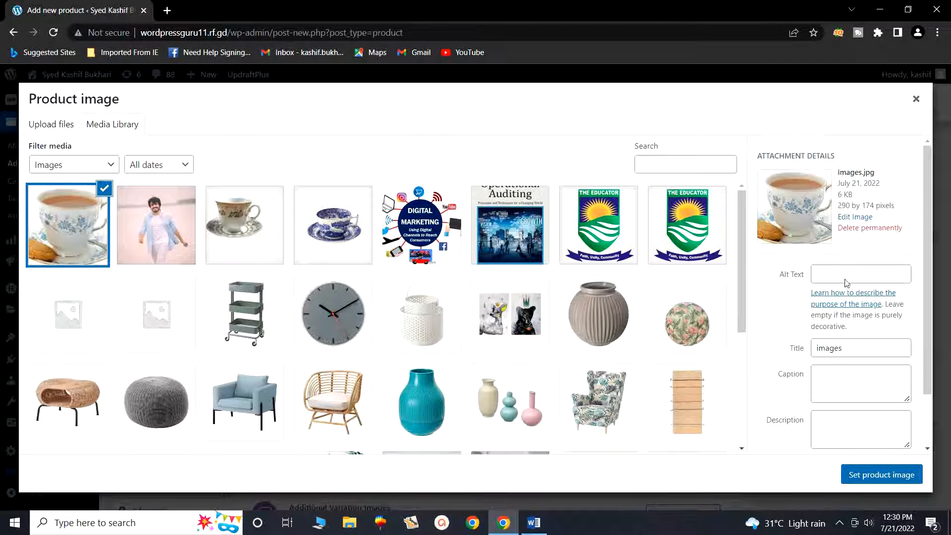
scroll(870, 432, "down", 2)
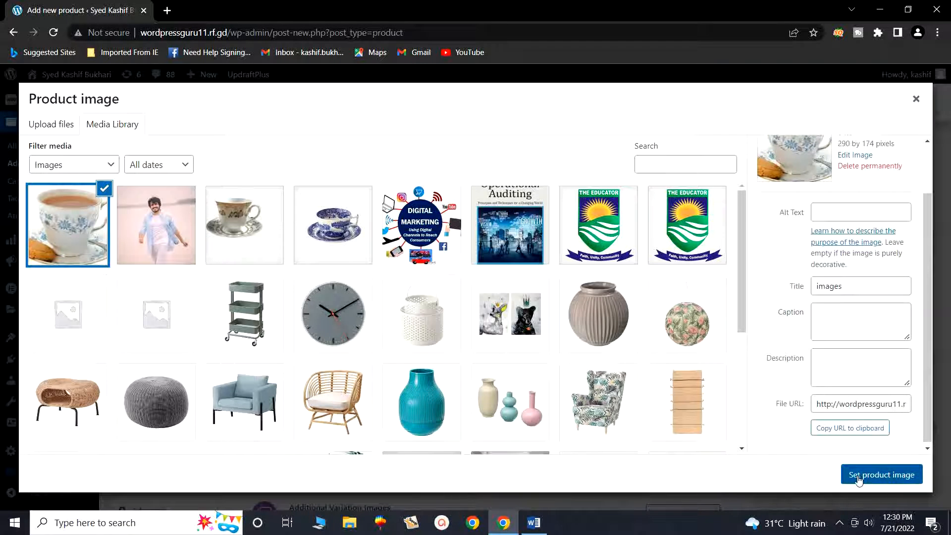
scroll(869, 405, "down", 1)
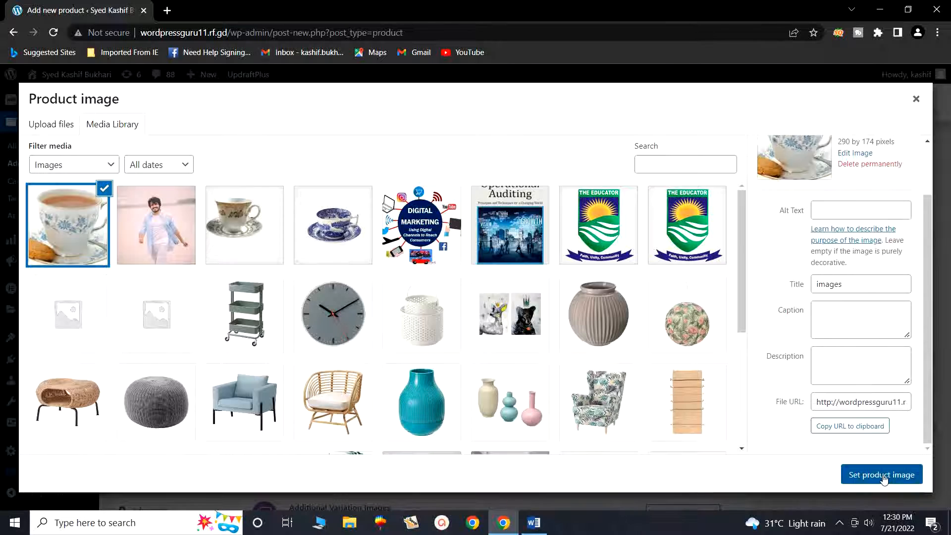
left_click(886, 476)
scroll(694, 361, "down", 1)
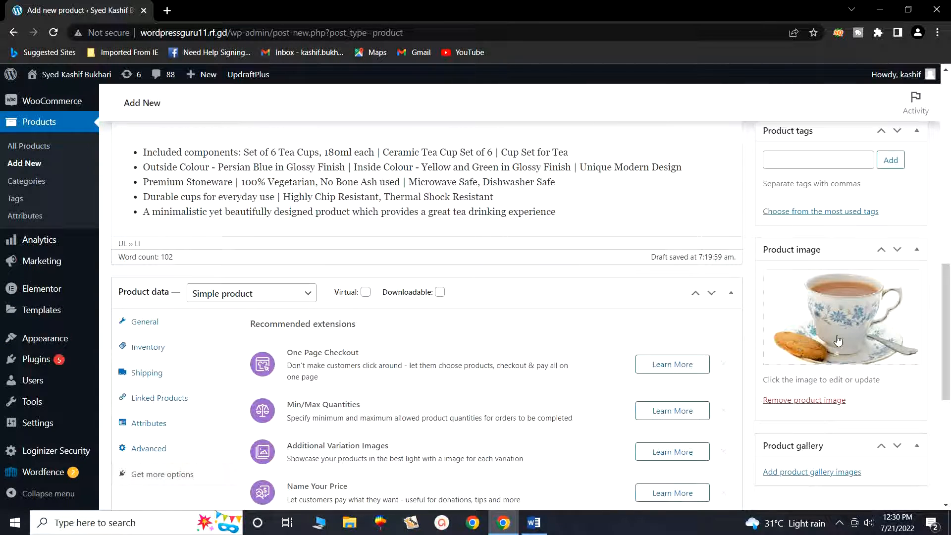
Step: Add images-removebg-preview.png and the blue Italian tea cup and saucer picture from the media library to the product gallery
scroll(841, 355, "down", 1)
scroll(855, 471, "down", 5)
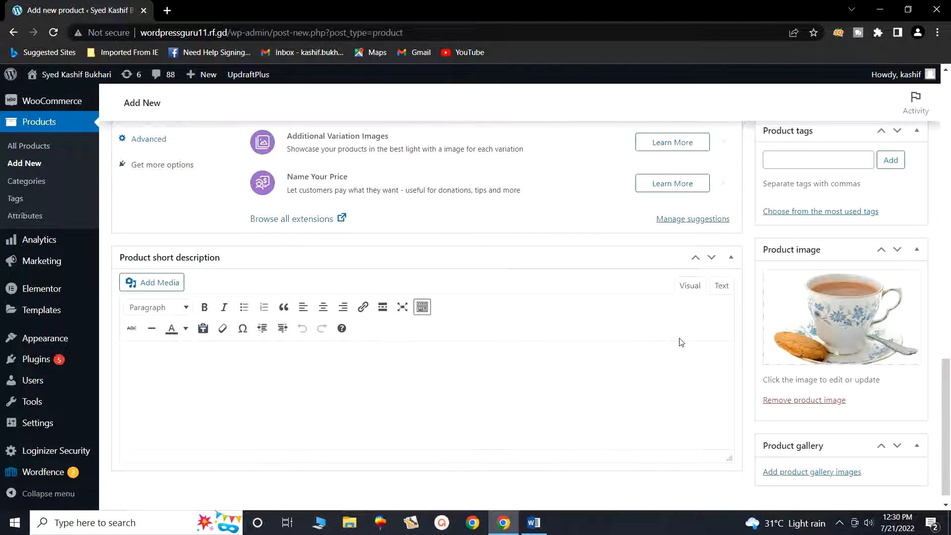
left_click(803, 477)
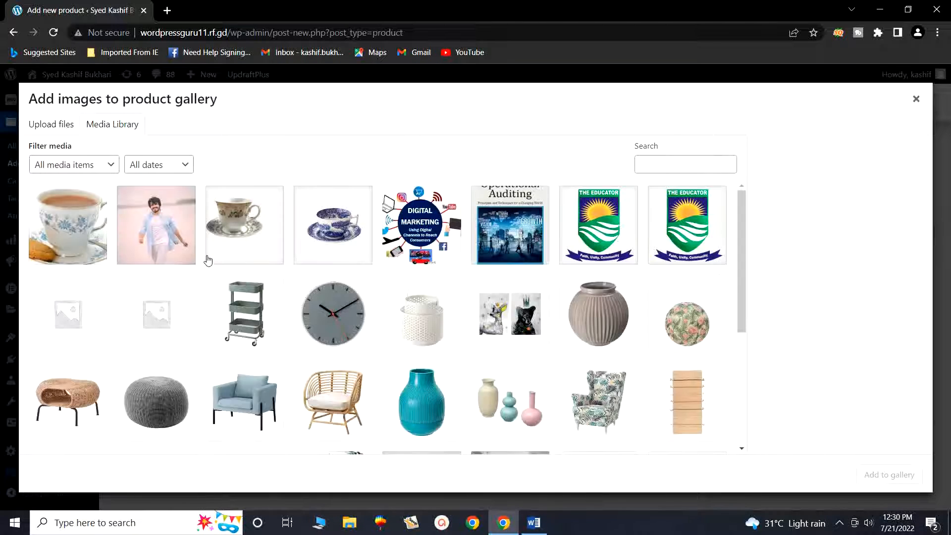
left_click(273, 233)
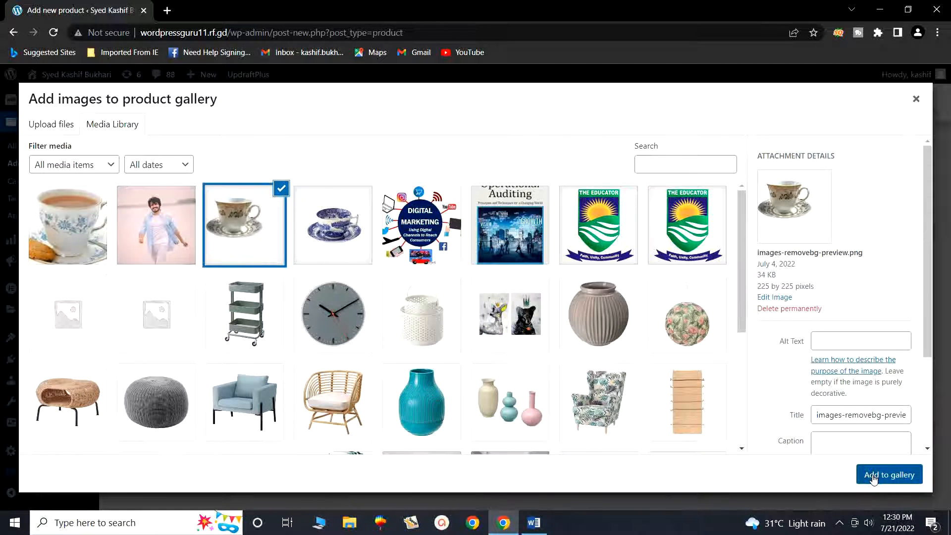
left_click(873, 476)
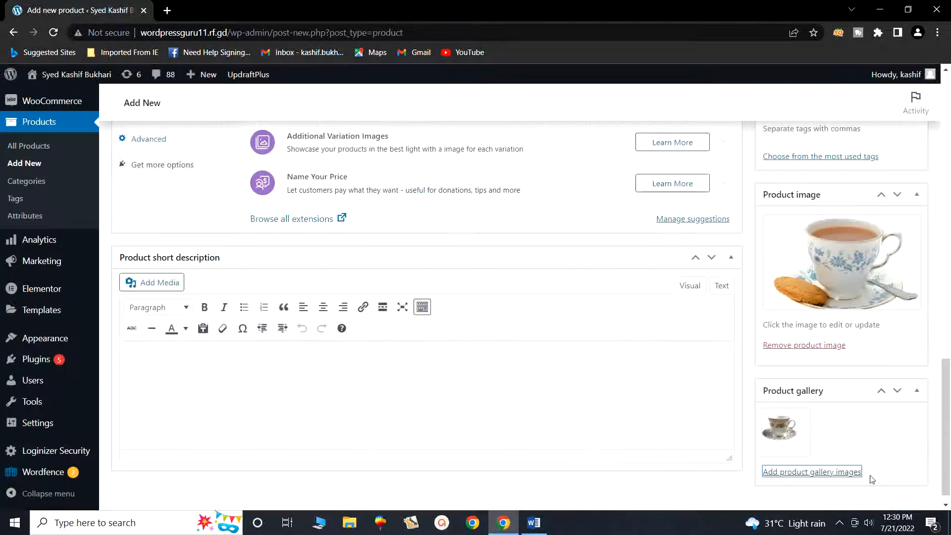
left_click(813, 475)
left_click(329, 251)
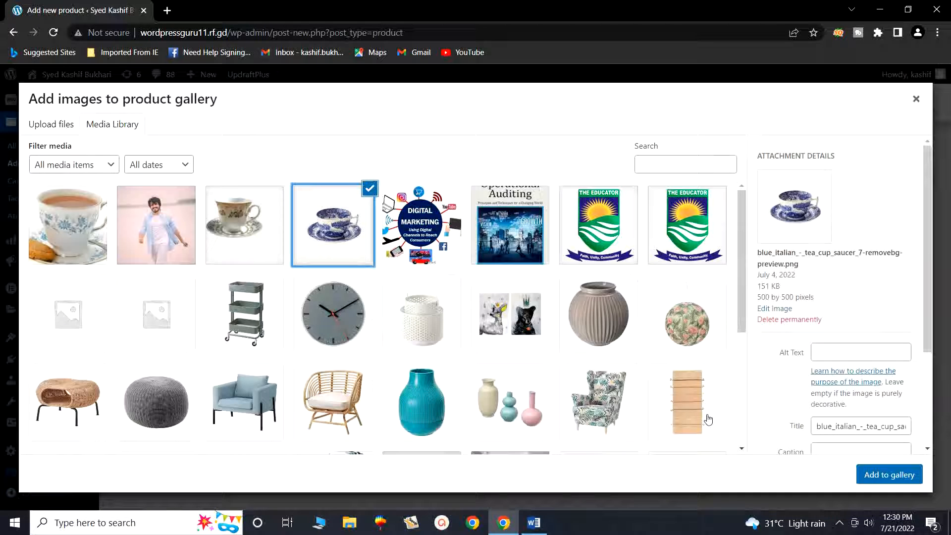
left_click(889, 474)
Step: Upload 1770317-dsc__tea_cupcopy-1533062067.jpg from the Downloads folder and add it to the product gallery
left_click(795, 473)
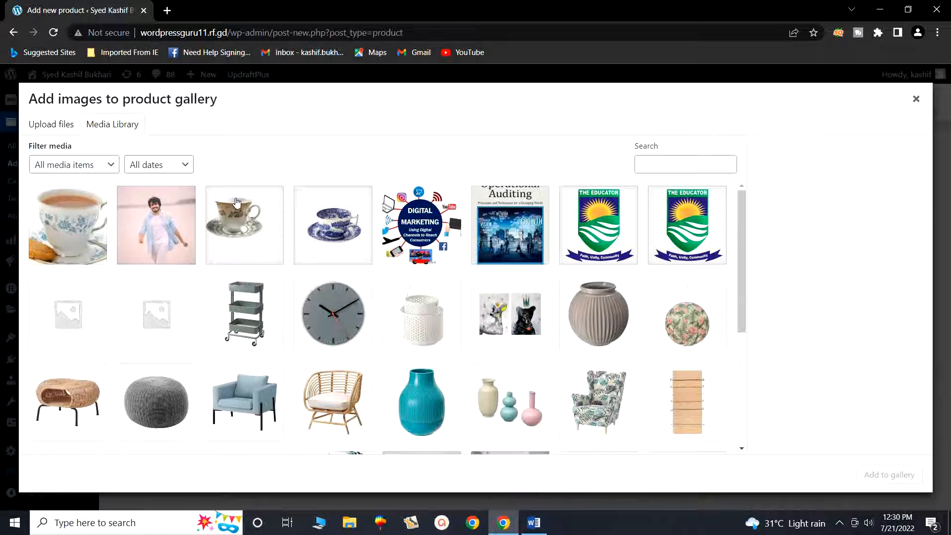
left_click(59, 126)
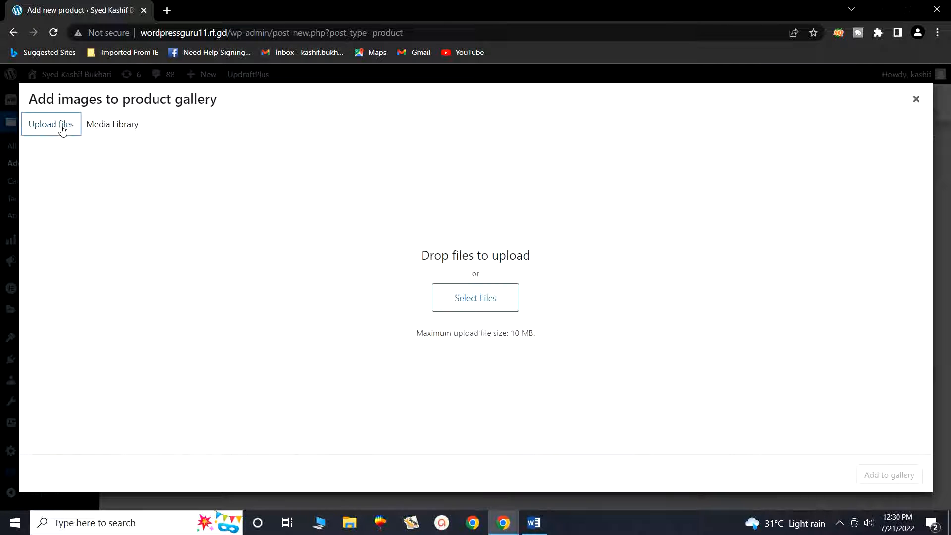
left_click(476, 299)
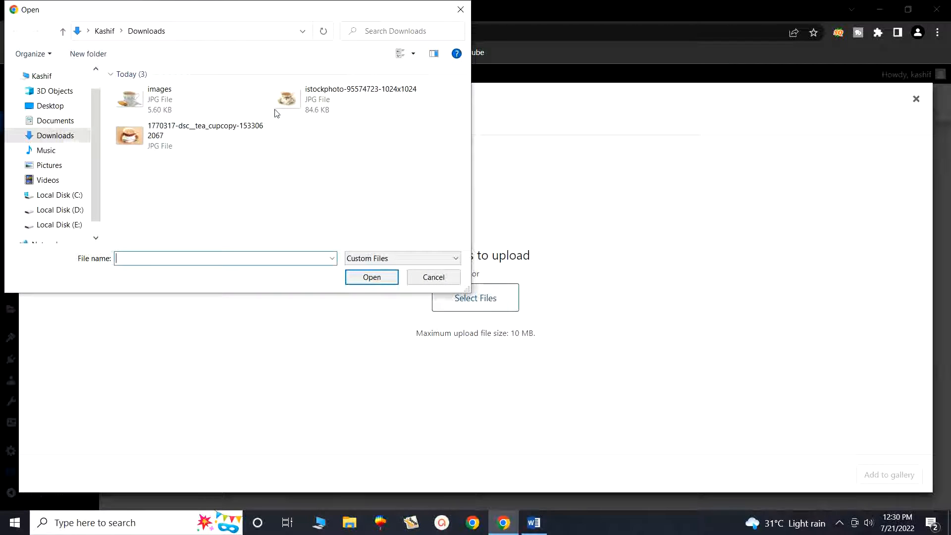
left_click(203, 142)
left_click(371, 277)
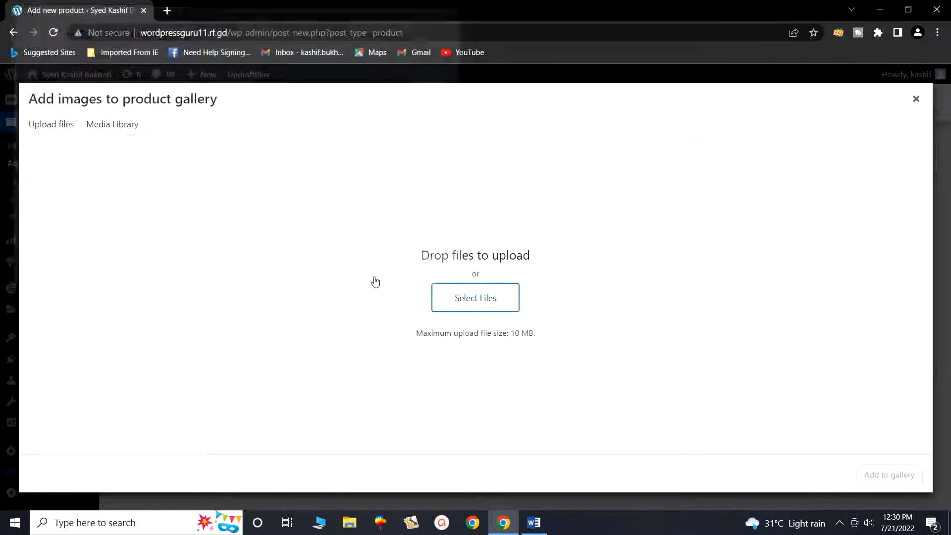
scroll(823, 416, "down", 3)
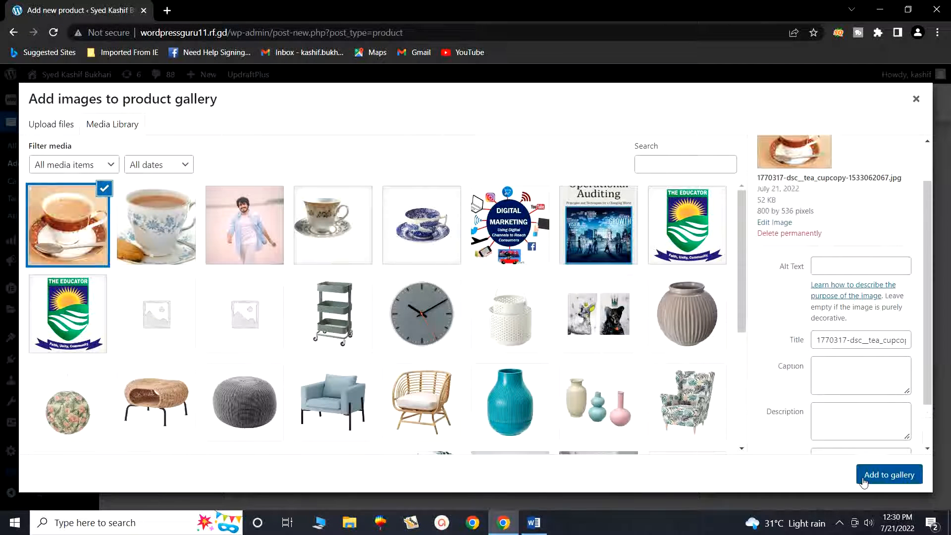
left_click(883, 479)
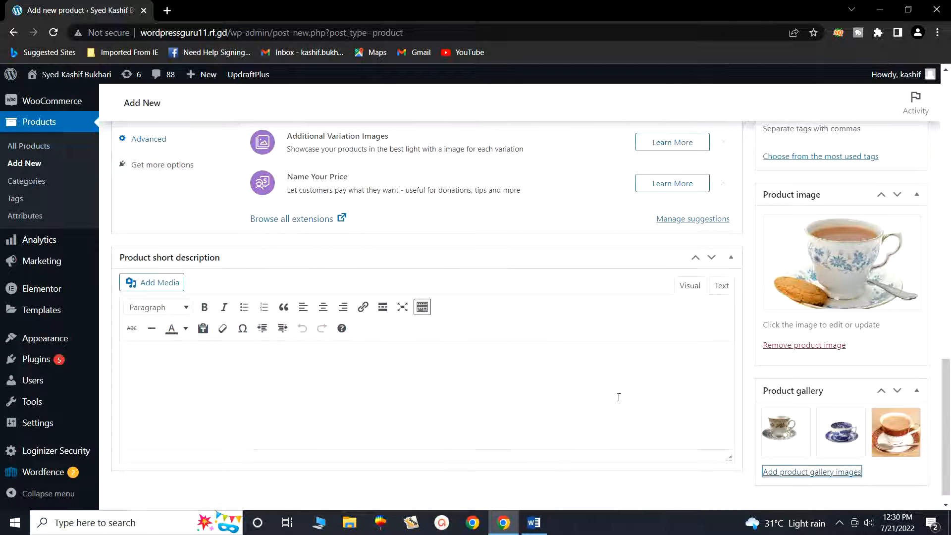
Step: Copy the bullet points from the main description into the product short description and format them as a numbered list
scroll(218, 354, "down", 1)
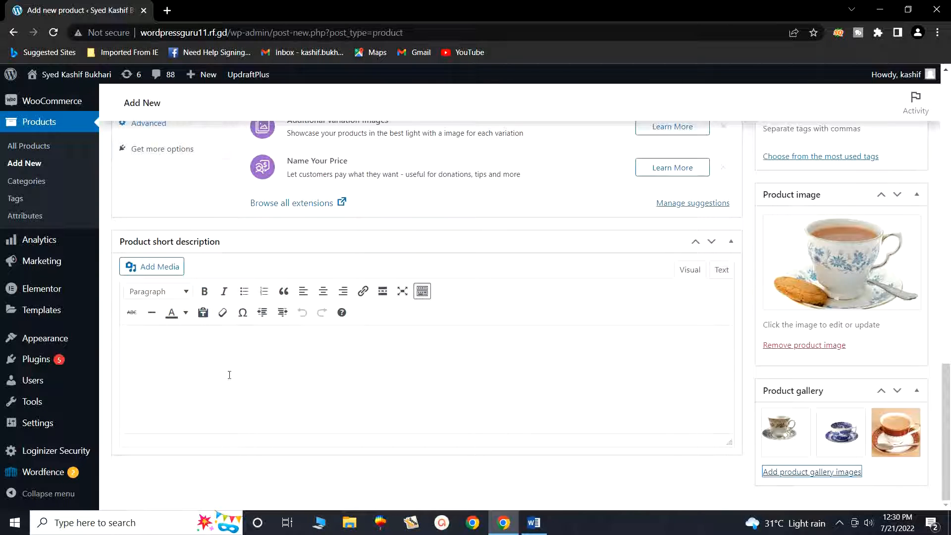
scroll(385, 372, "up", 15)
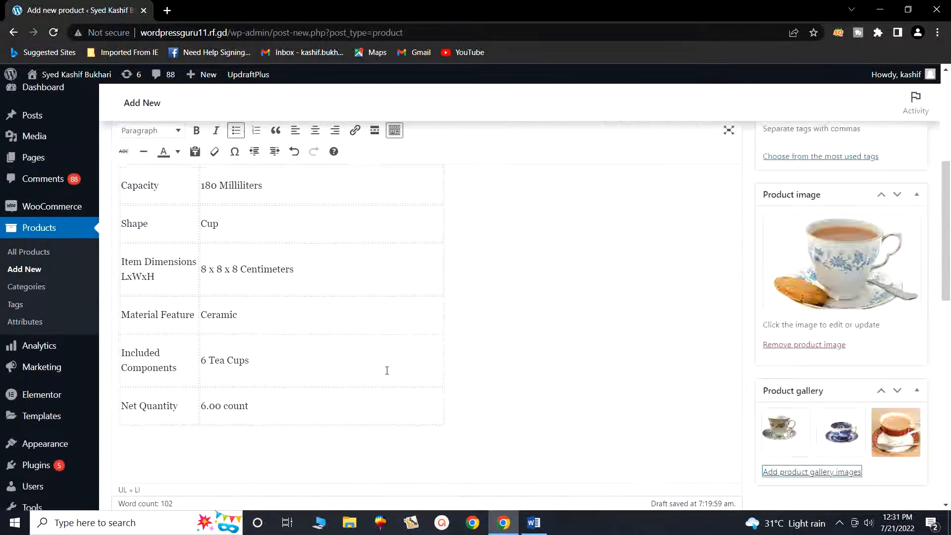
scroll(387, 371, "down", 5)
left_click_drag(566, 320, 143, 257)
right_click(152, 268)
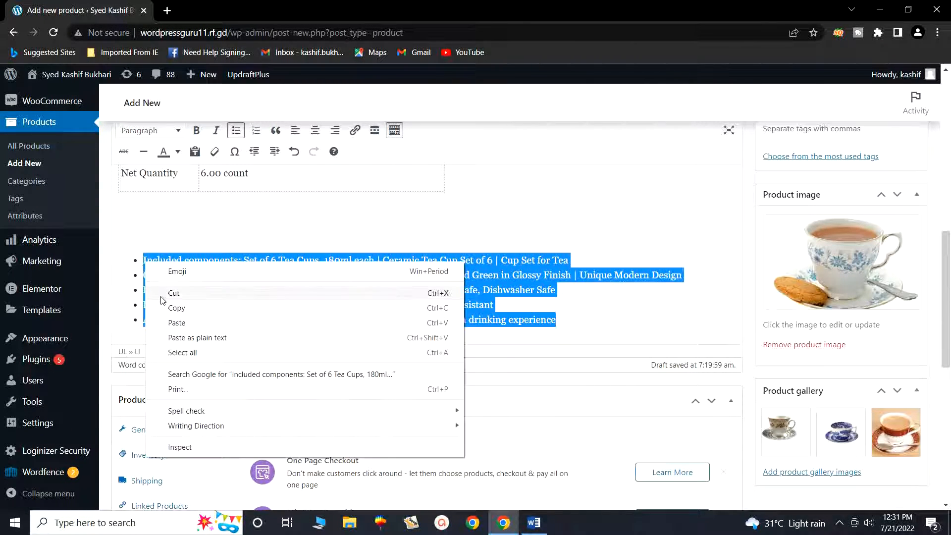
left_click(171, 308)
scroll(384, 370, "down", 10)
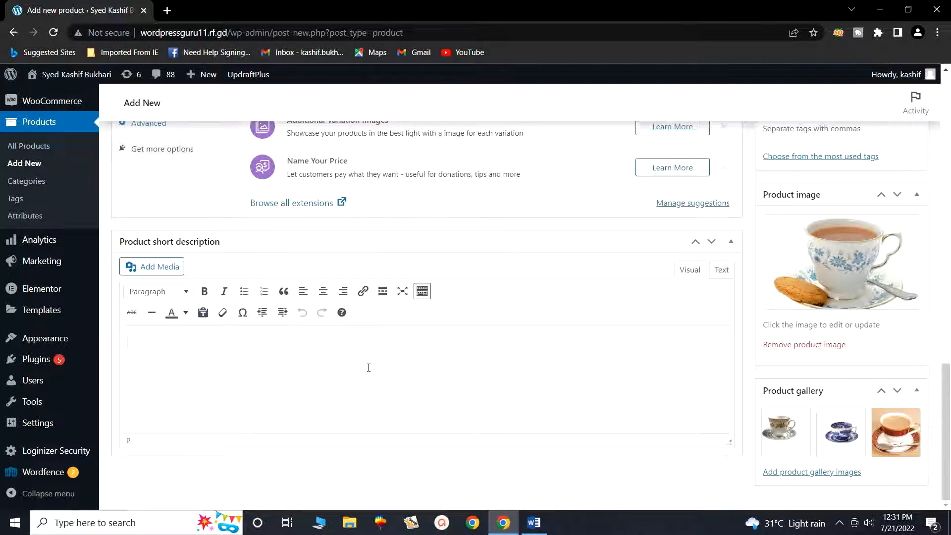
left_click(369, 367)
key("ctrl+v")
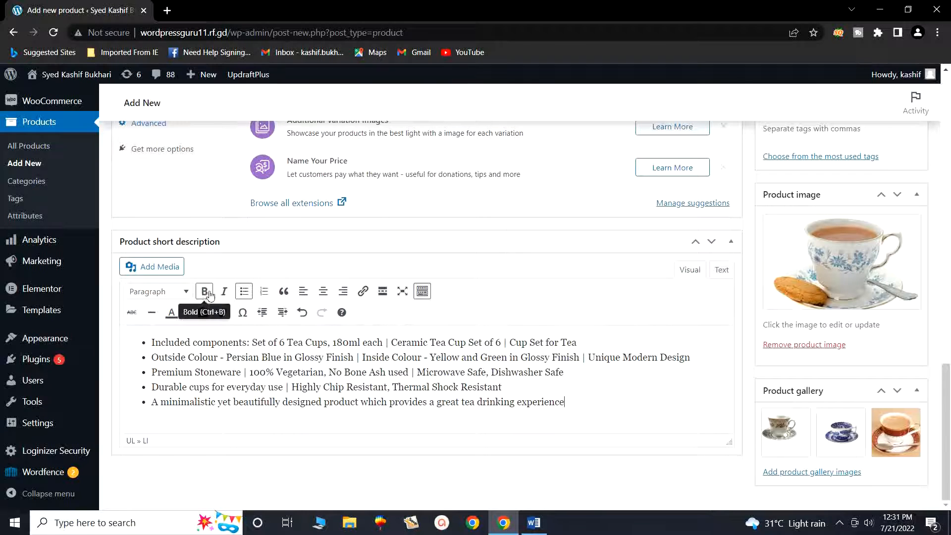
left_click(258, 292)
Step: Publish the tea cup set product
scroll(614, 366, "up", 12)
scroll(614, 360, "up", 7)
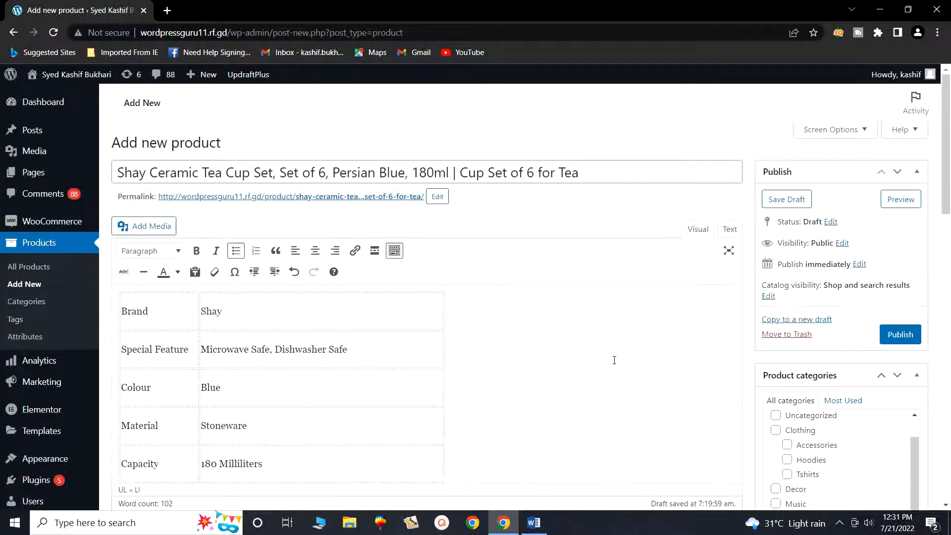
left_click(900, 335)
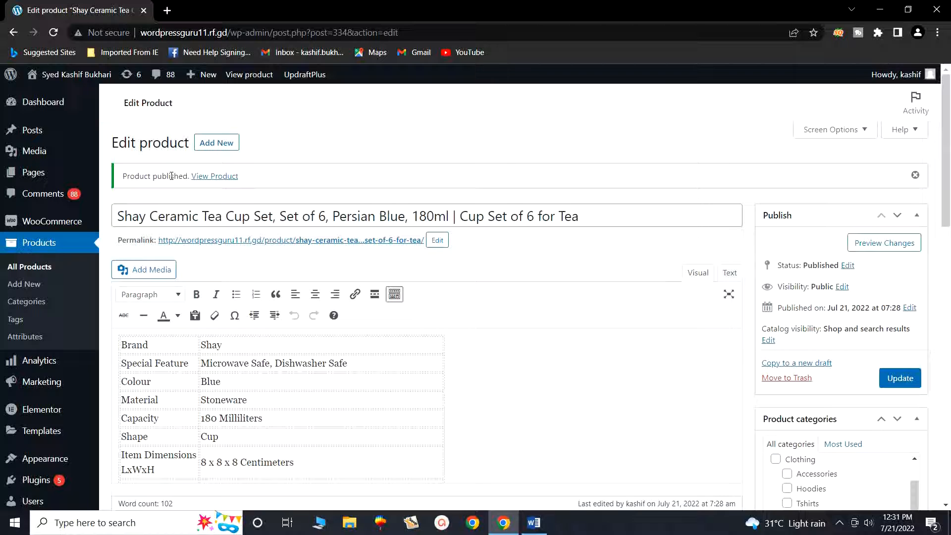
Step: View the published product page and examine its images, prices, short description, category and description table
left_click(204, 179)
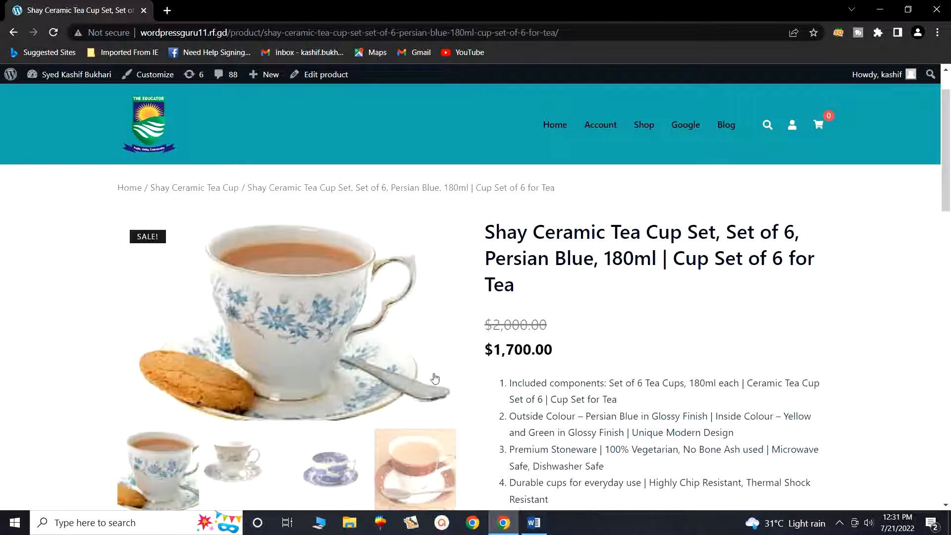
scroll(426, 361, "down", 3)
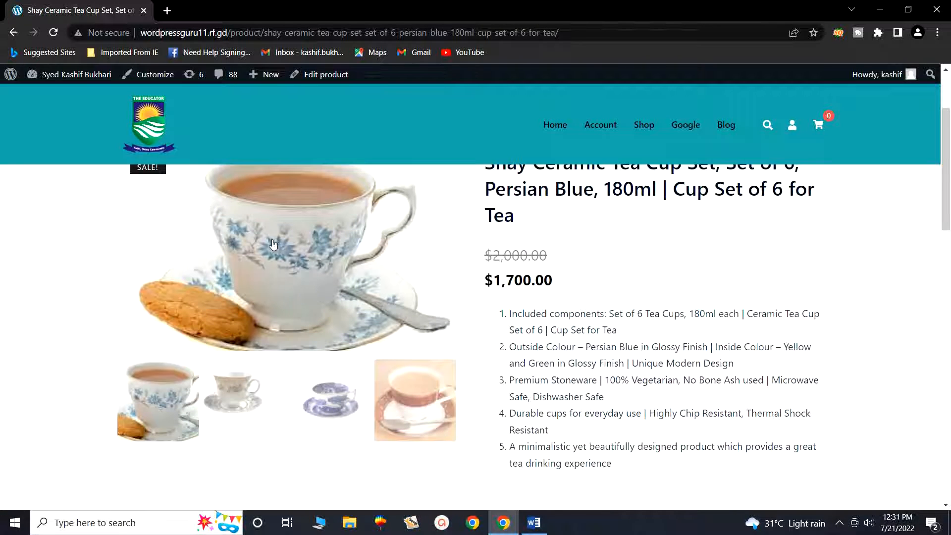
scroll(293, 263, "up", 3)
scroll(302, 267, "down", 3)
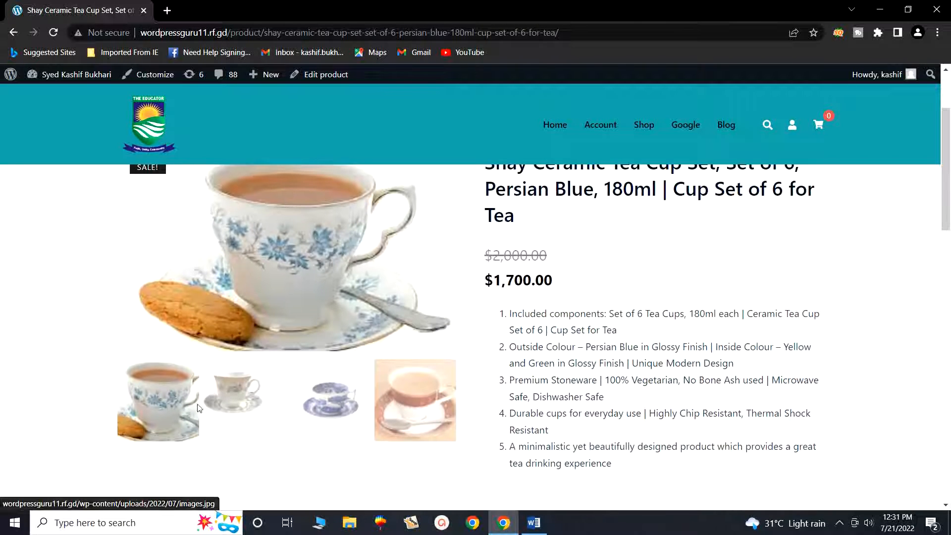
scroll(505, 381, "up", 1)
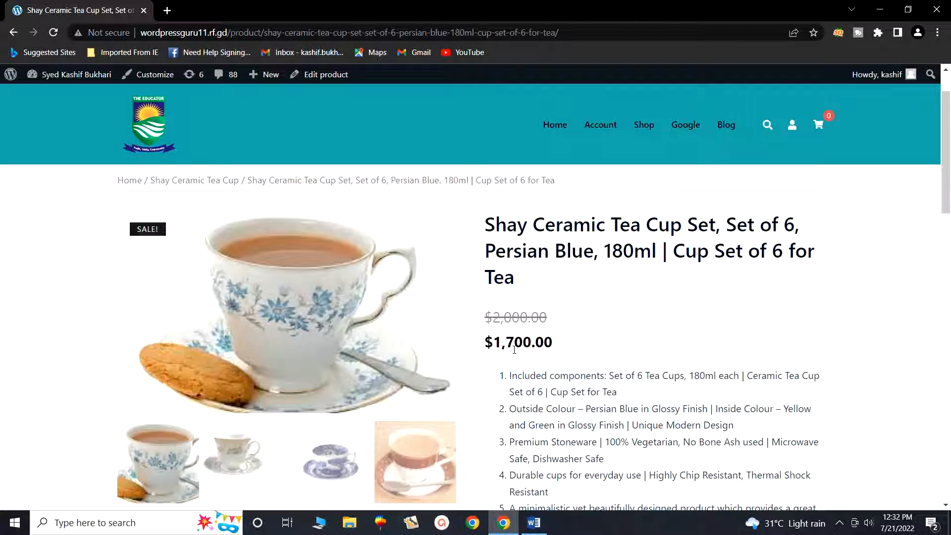
scroll(571, 347, "down", 3)
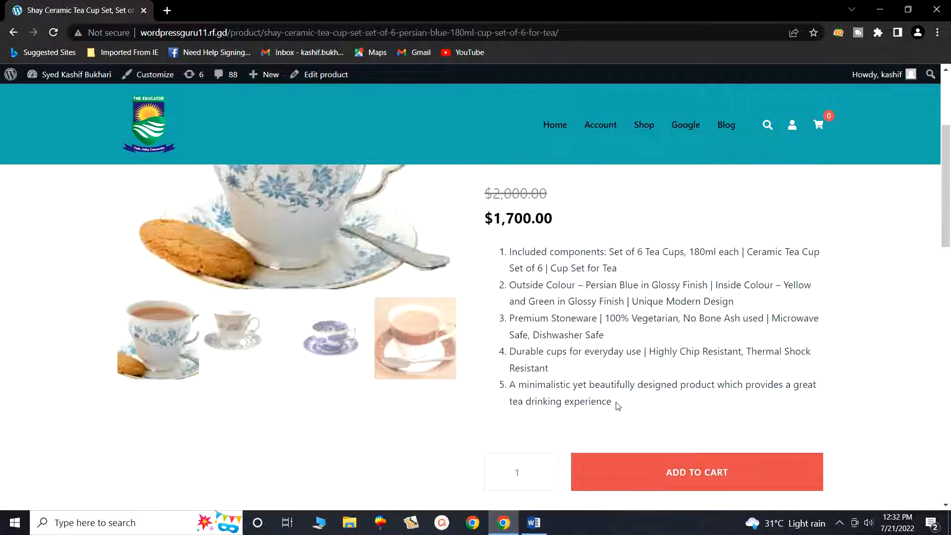
scroll(617, 403, "down", 1)
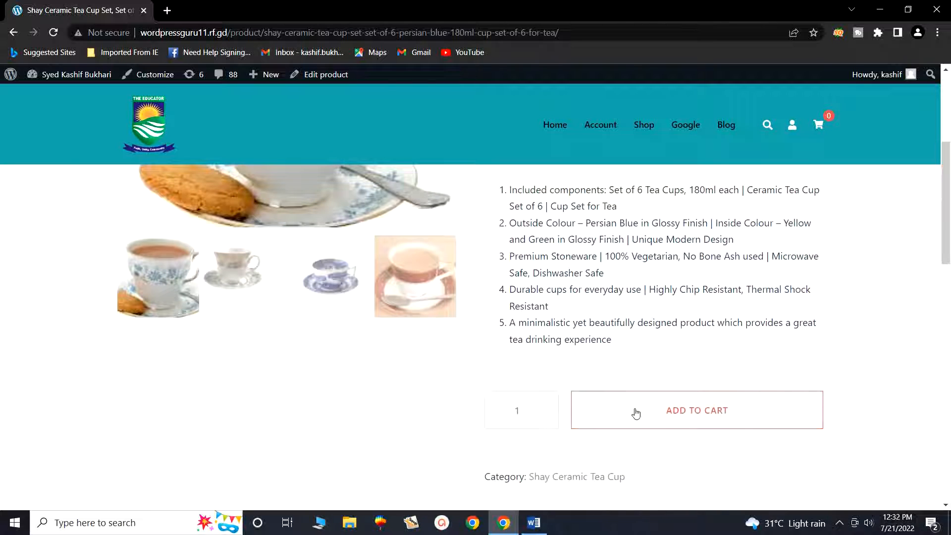
scroll(654, 424, "down", 1)
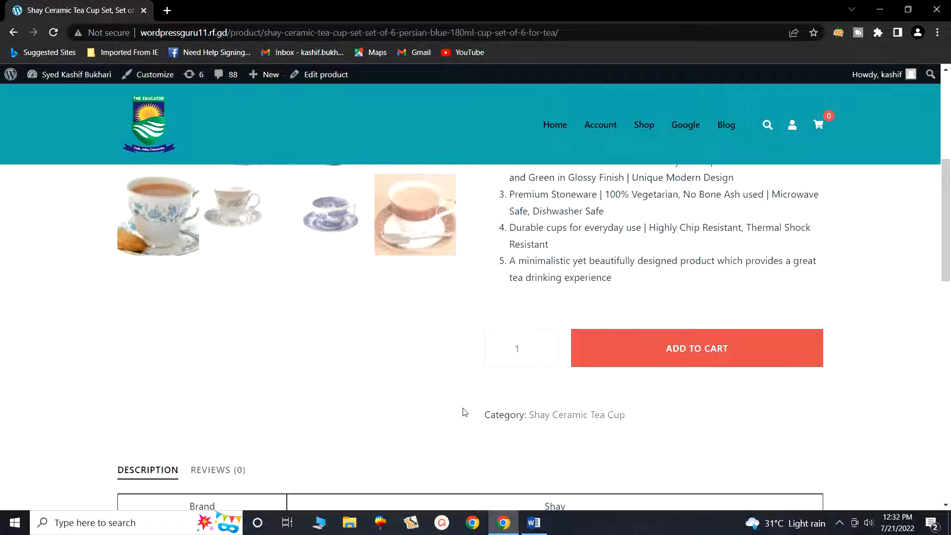
scroll(535, 414, "down", 4)
scroll(238, 330, "down", 1)
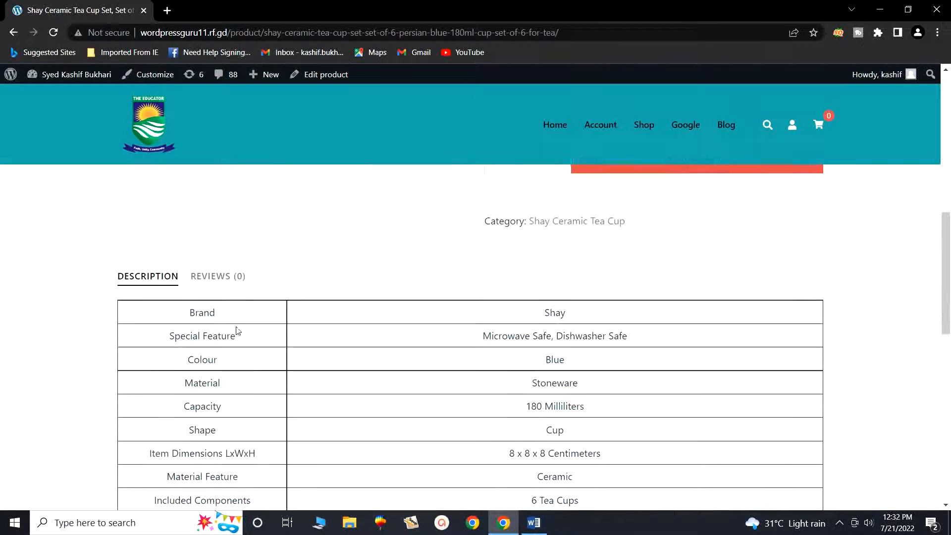
Step: Review the rest of the product description, including the specification table rows and the bullet points beneath it
scroll(238, 331, "down", 1)
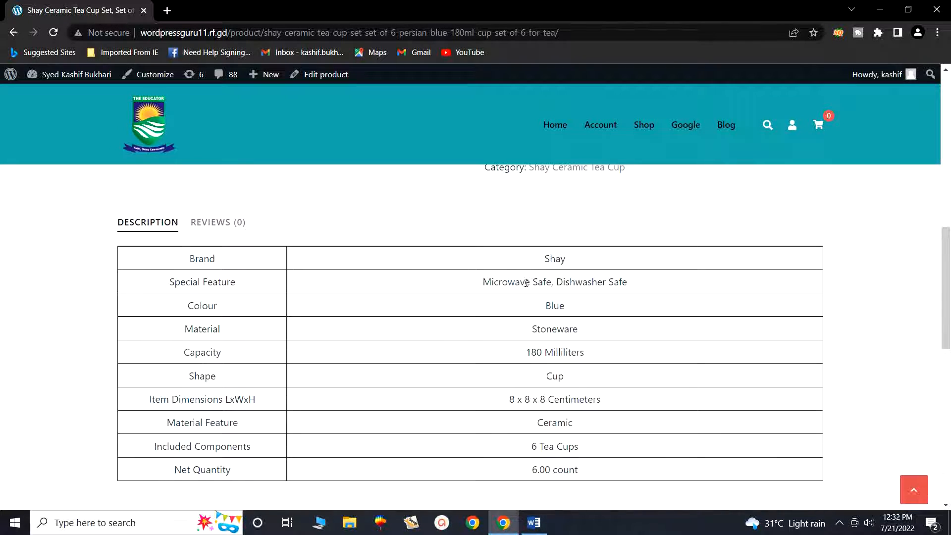
scroll(556, 450, "down", 4)
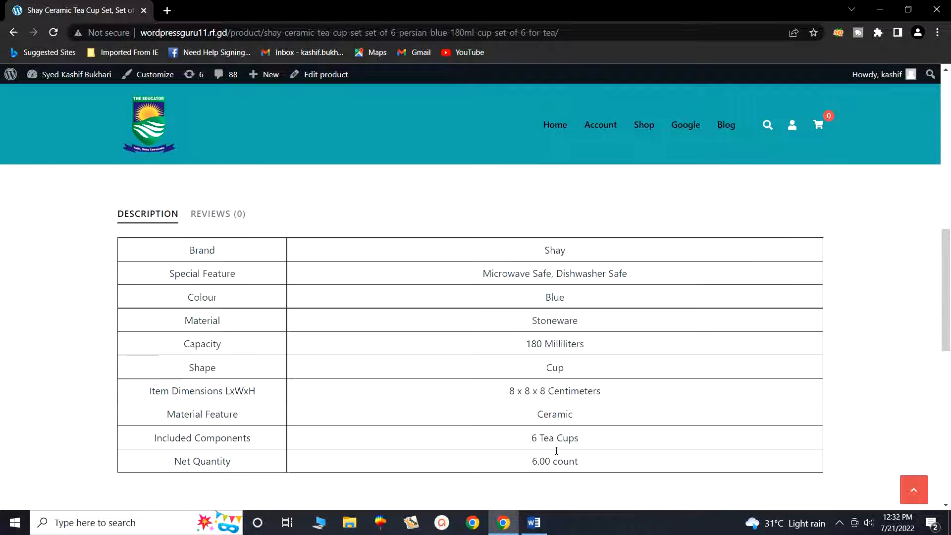
scroll(560, 441, "down", 1)
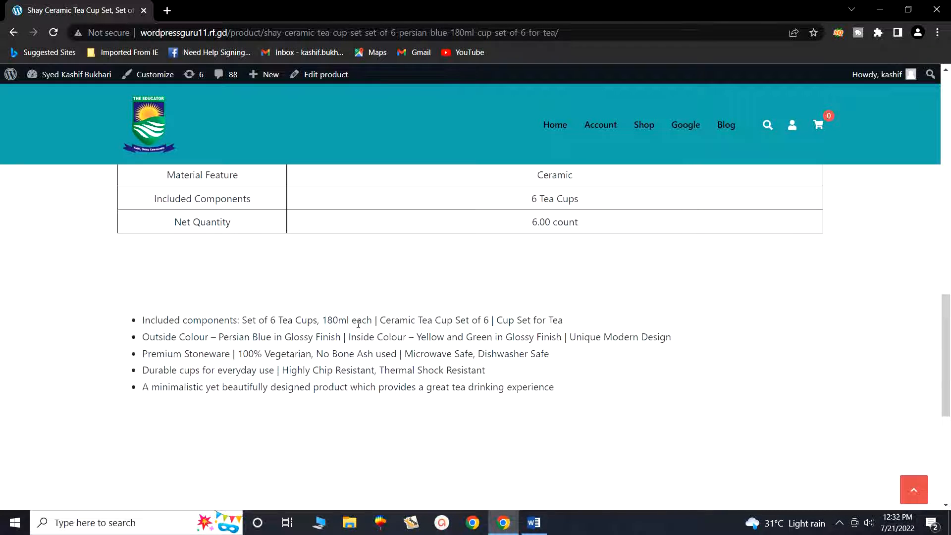
scroll(649, 336, "up", 7)
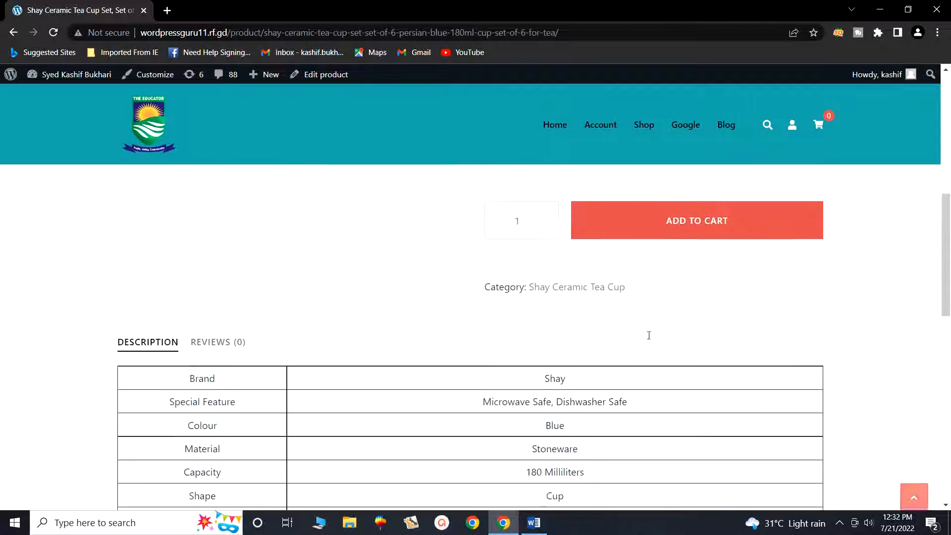
Step: Open the store's Shop page and check the tea cup set's listing, including its image, title, prices and add-to-cart option
left_click(640, 128)
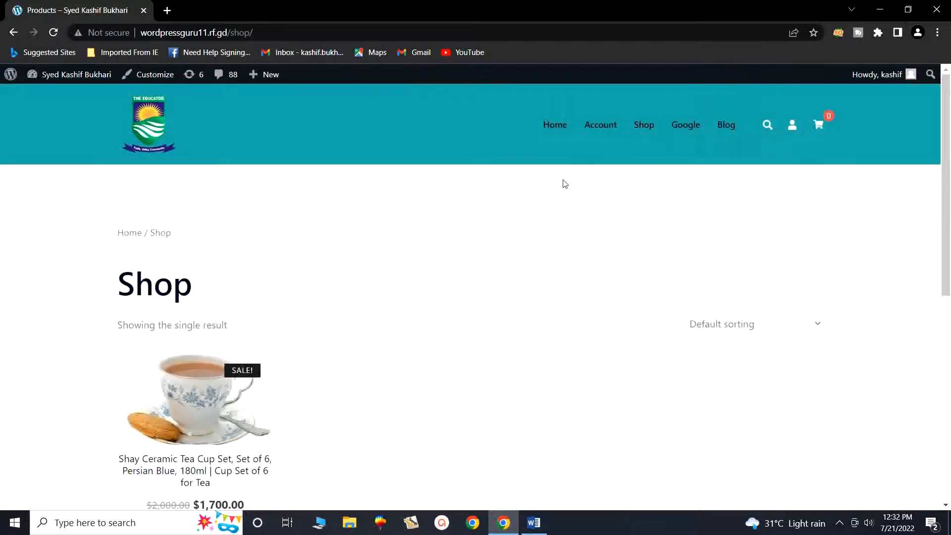
scroll(446, 303, "down", 1)
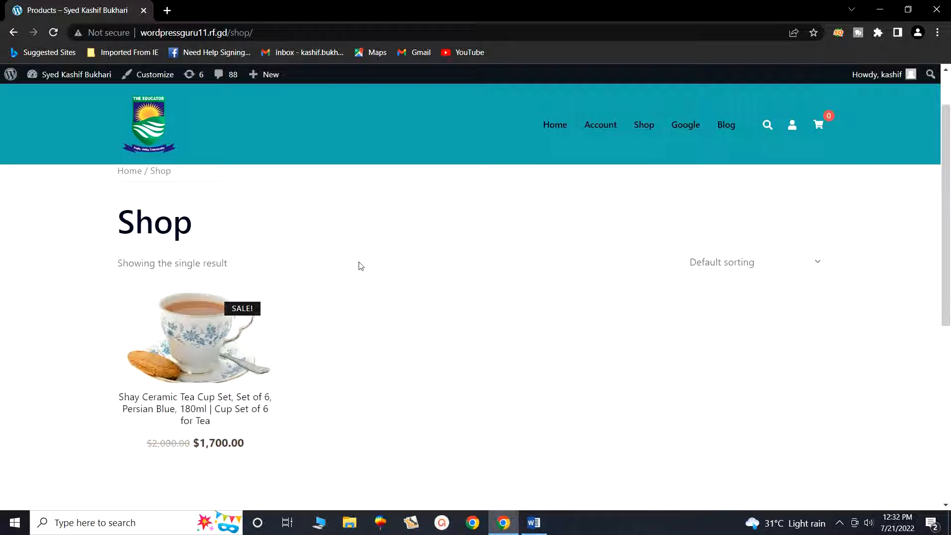
scroll(363, 282, "up", 1)
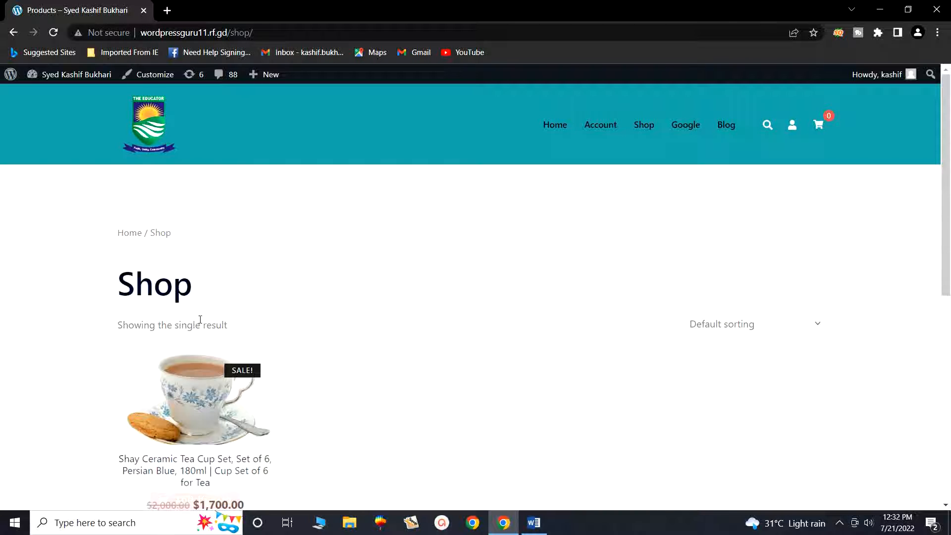
scroll(206, 353, "down", 1)
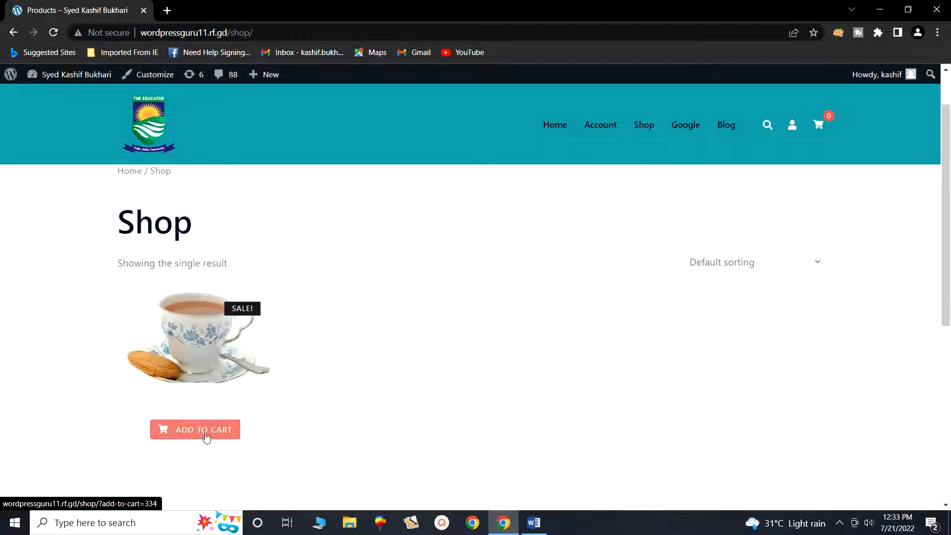
scroll(368, 339, "up", 1)
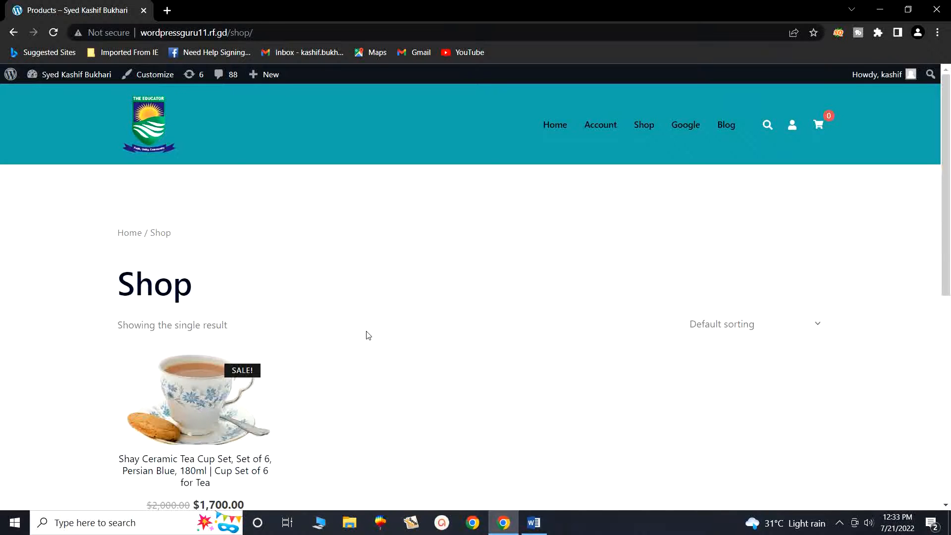
left_click(839, 523)
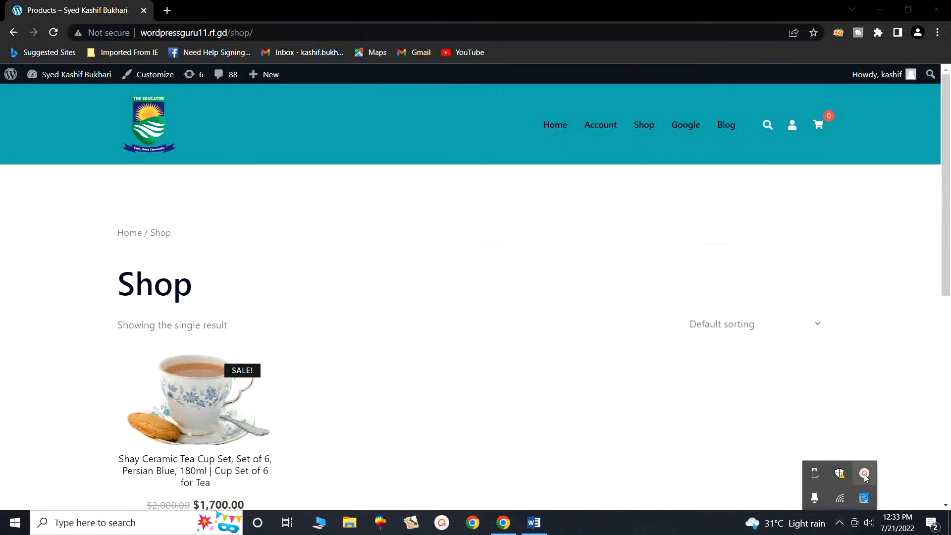